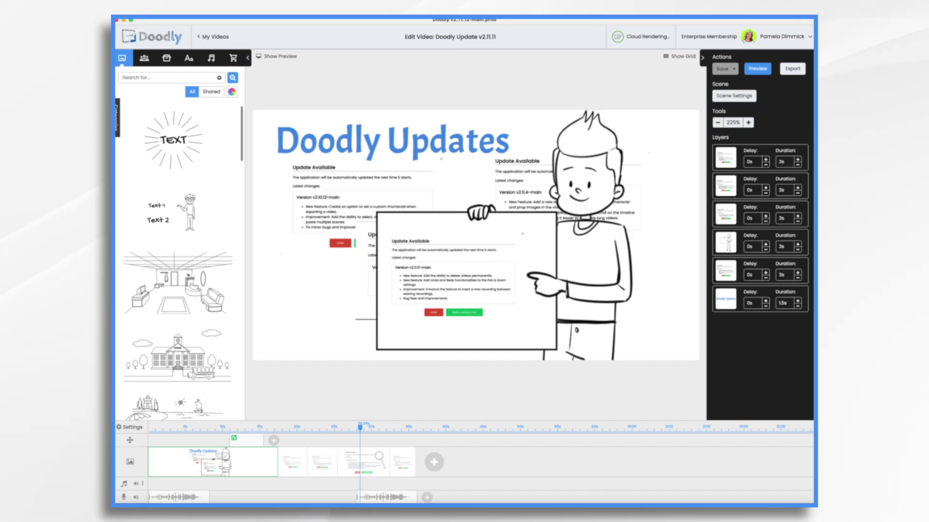
Select the second timeline scene, the v2.10.12-main Update Available notice.
left_click(282, 463)
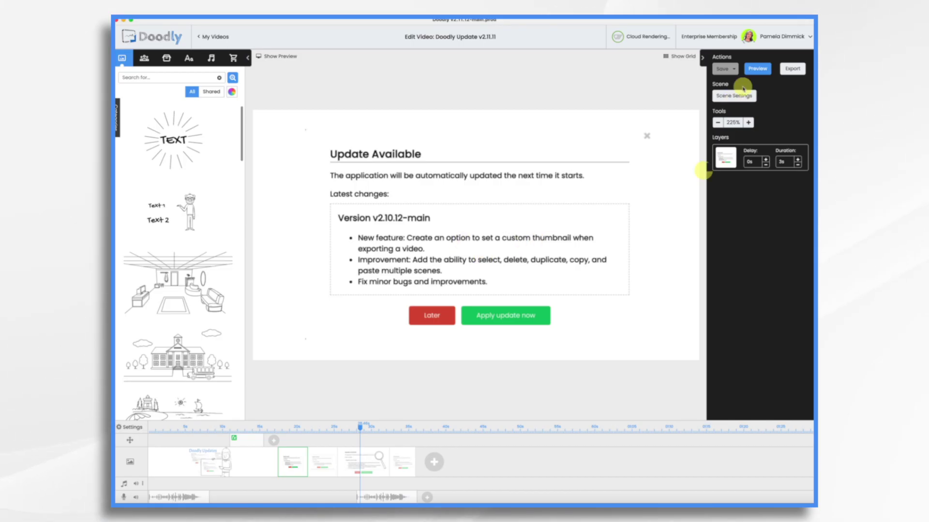
Export the video with Use Custom Thumbnail on and Thumbnail.png as the thumbnail.
left_click(791, 70)
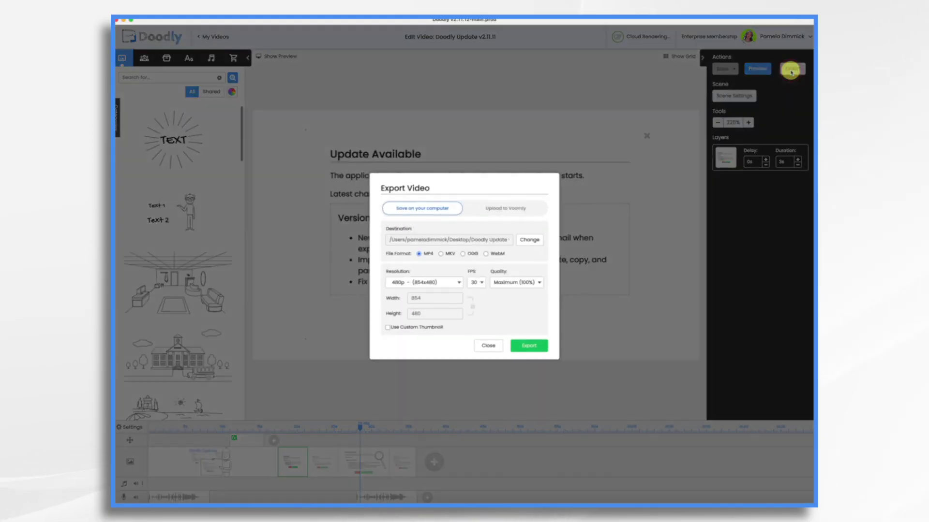
left_click(388, 328)
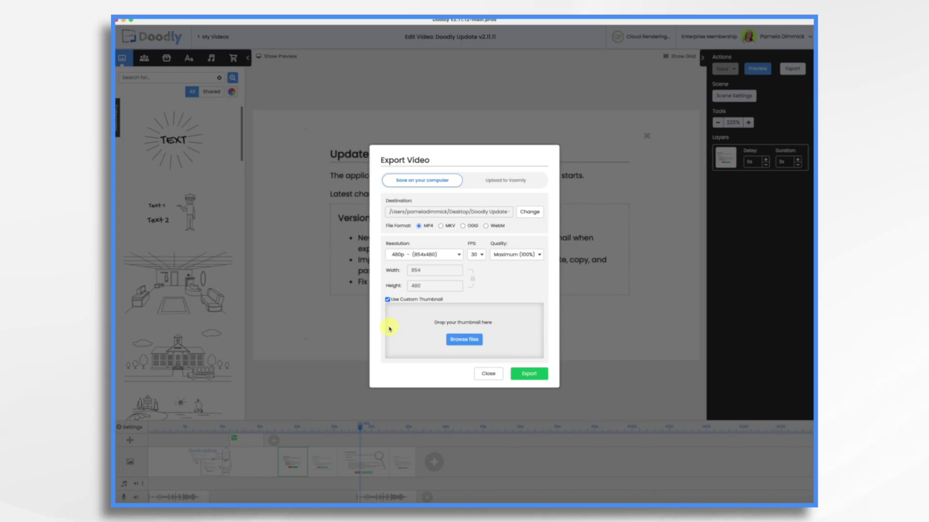
left_click(465, 338)
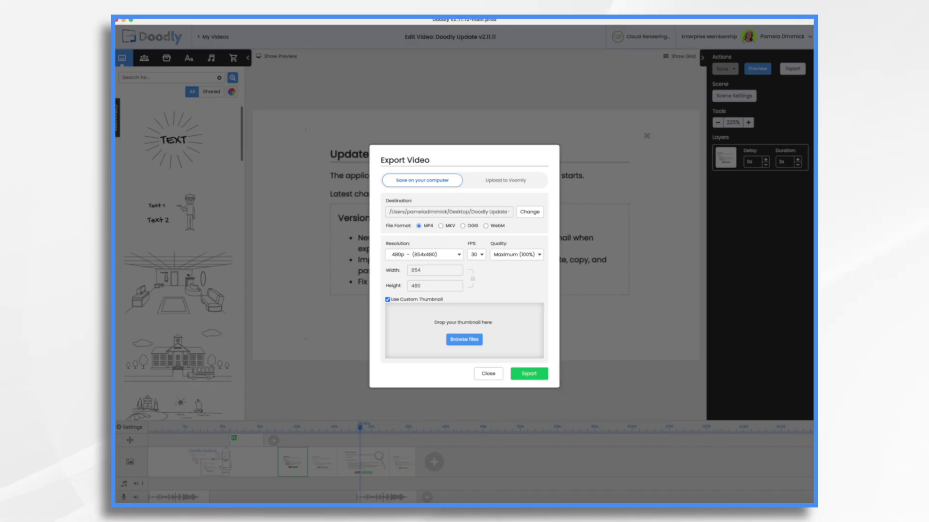
left_click_drag(815, 252, 465, 333)
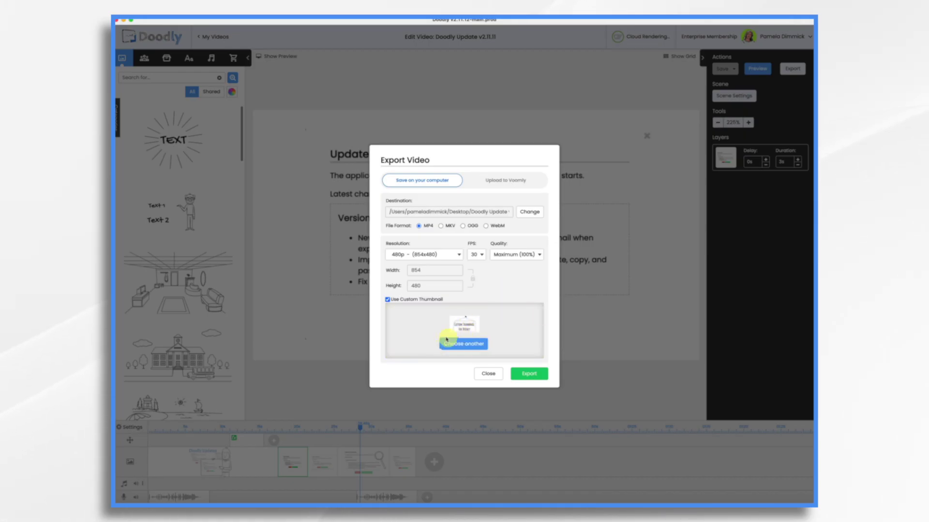
left_click(527, 376)
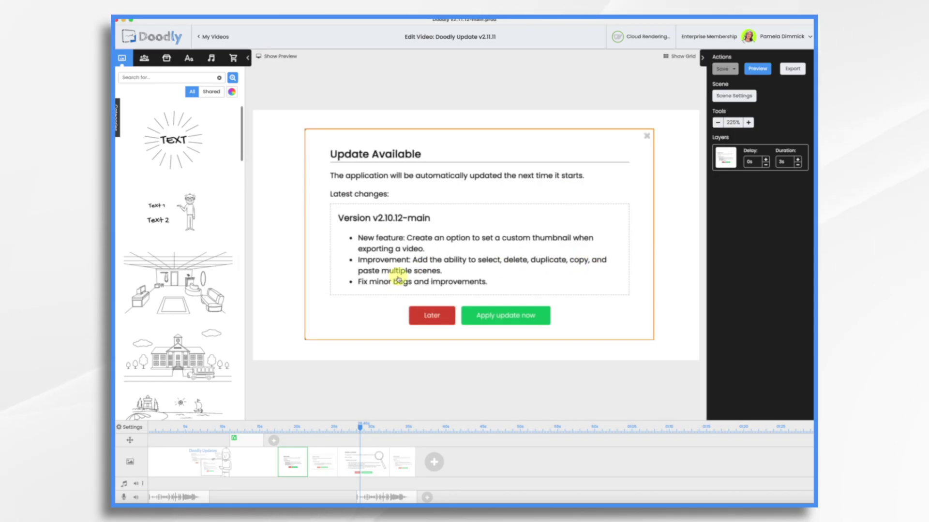
Duplicate the v2.10.12, v2.11.1, v2.11.4 and v2.11.11 update scenes together.
left_click(320, 453)
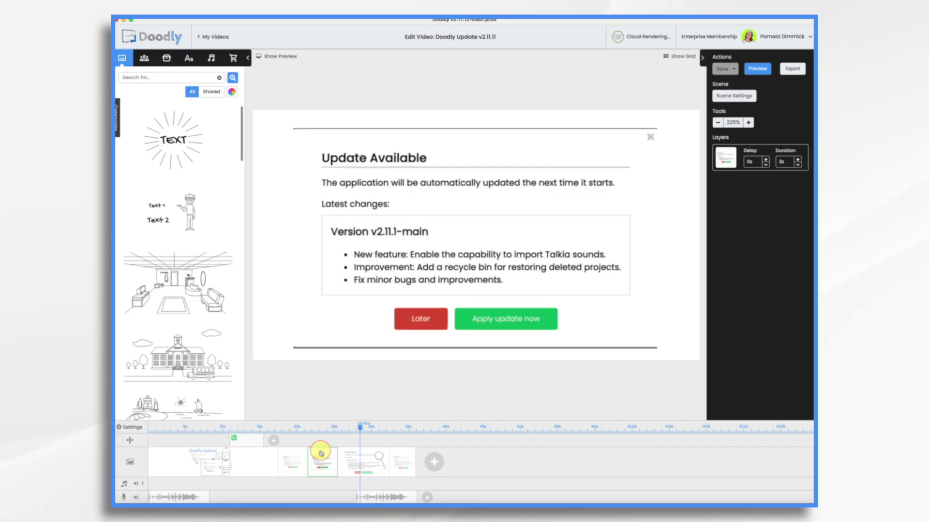
left_click(296, 463)
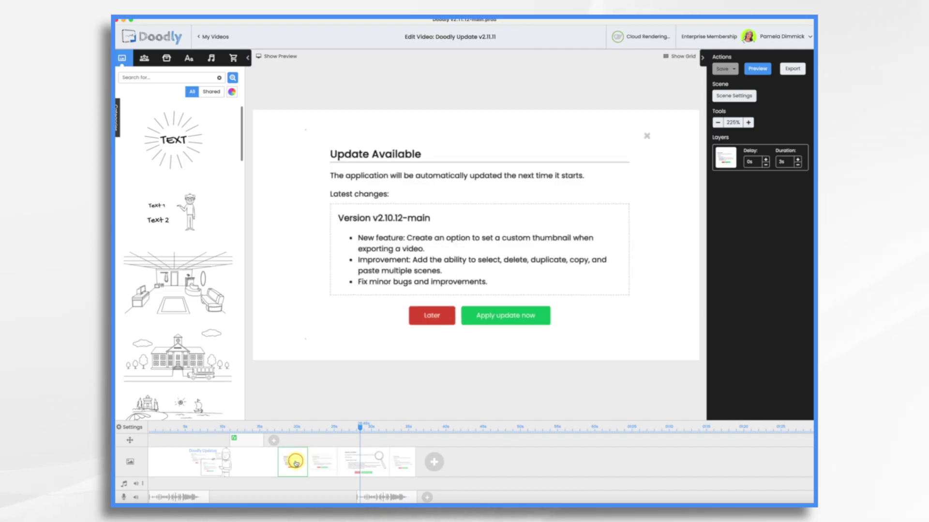
left_click(319, 460)
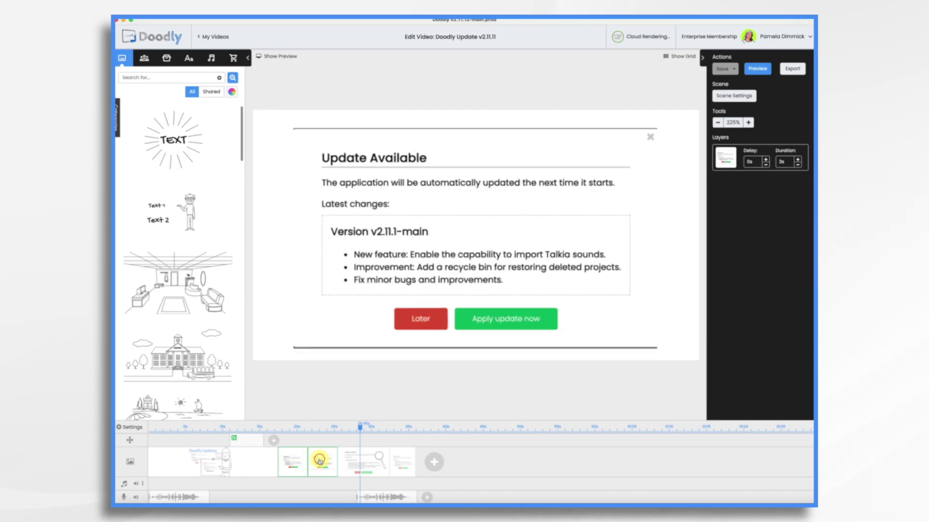
left_click(354, 461)
left_click(401, 465)
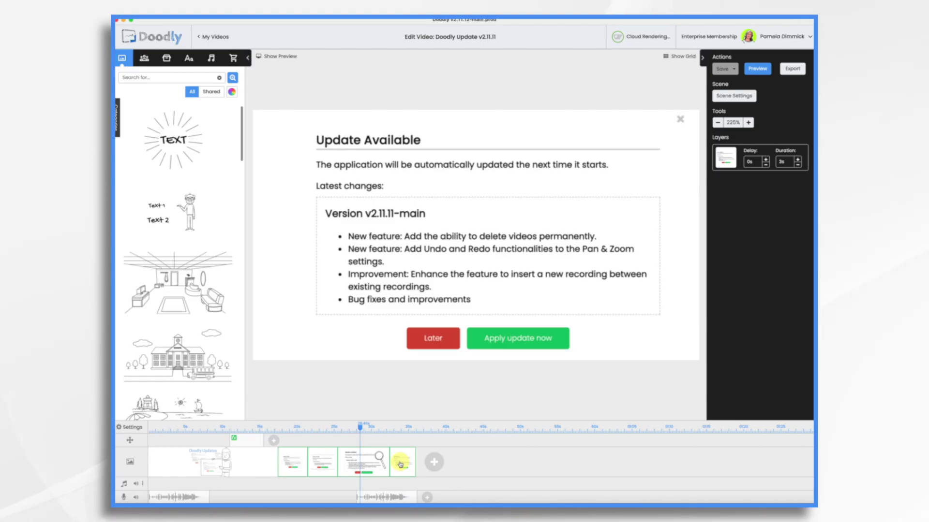
right_click(400, 465)
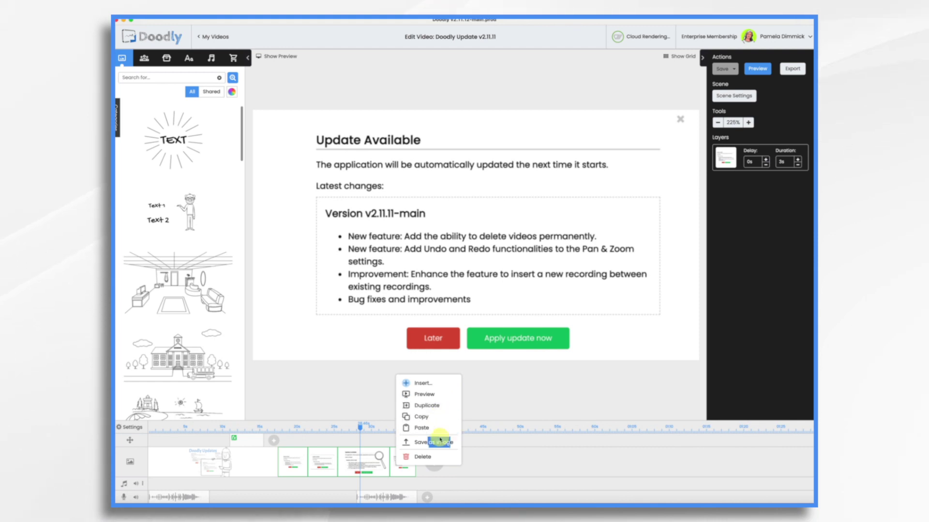
left_click(440, 406)
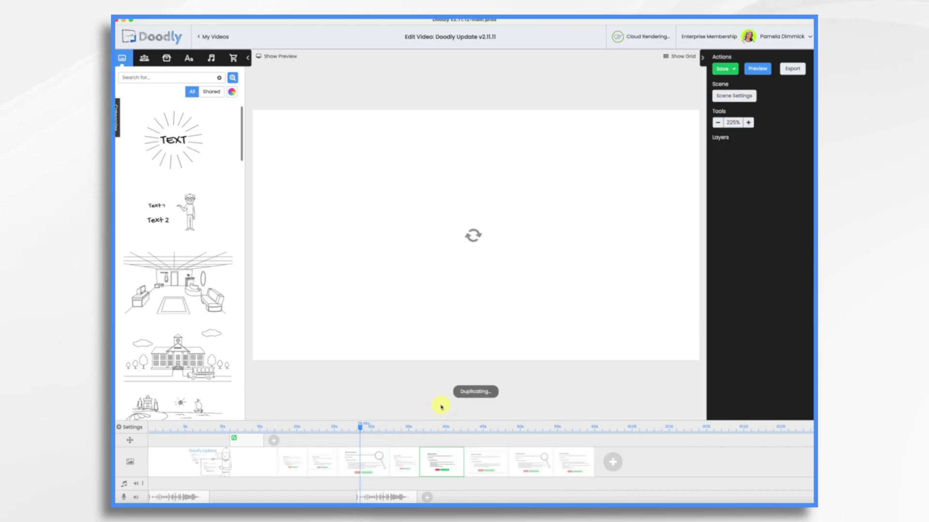
Delete the duplicated scene copies from the timeline and confirm.
left_click(494, 462, "shift")
left_click(533, 462, "shift")
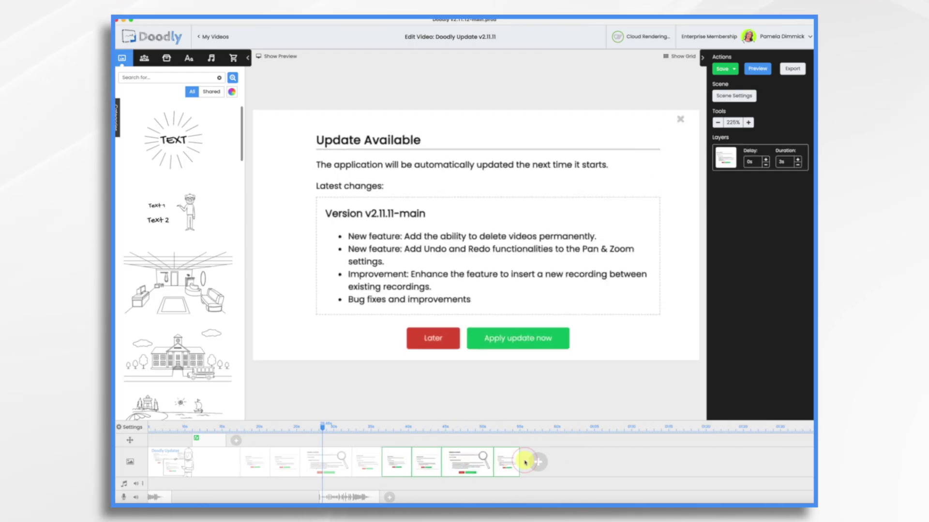
right_click(534, 461)
left_click(540, 456)
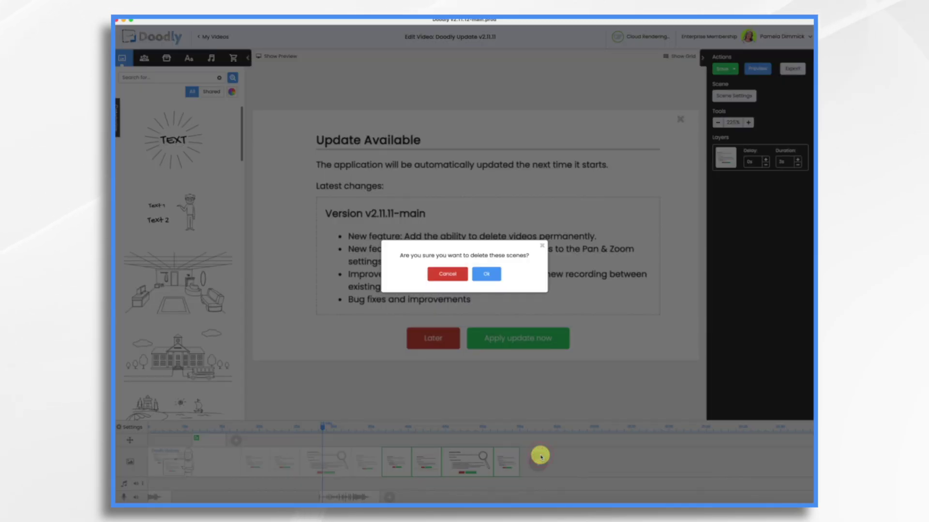
left_click(491, 272)
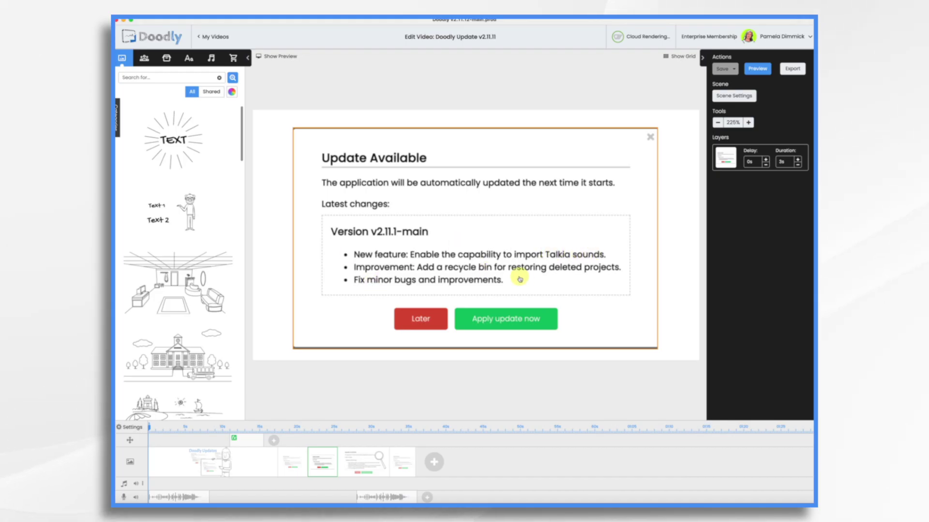
Show the Sounds library with the Talkia source selected.
left_click(212, 59)
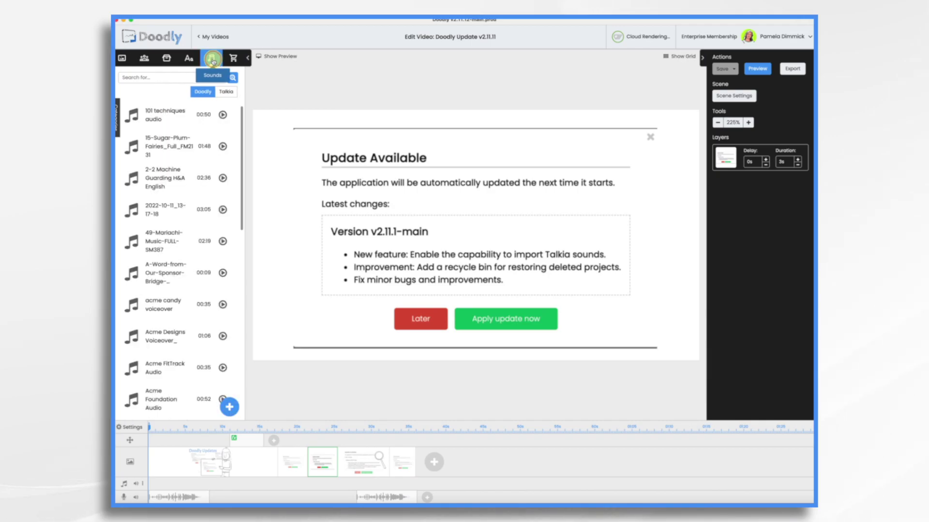
left_click(229, 97)
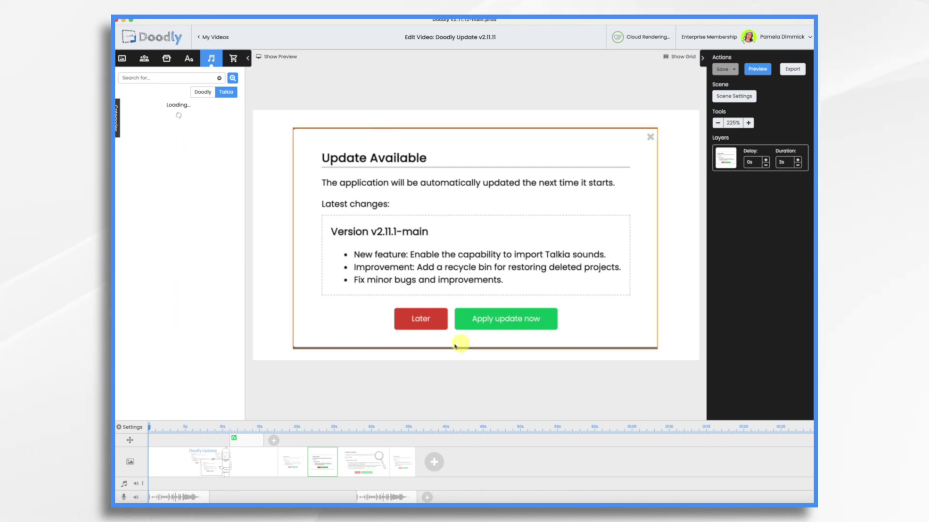
Open the v2.11.4 scene and reposition the magnifier beside the update text.
left_click(363, 462)
left_click(622, 180)
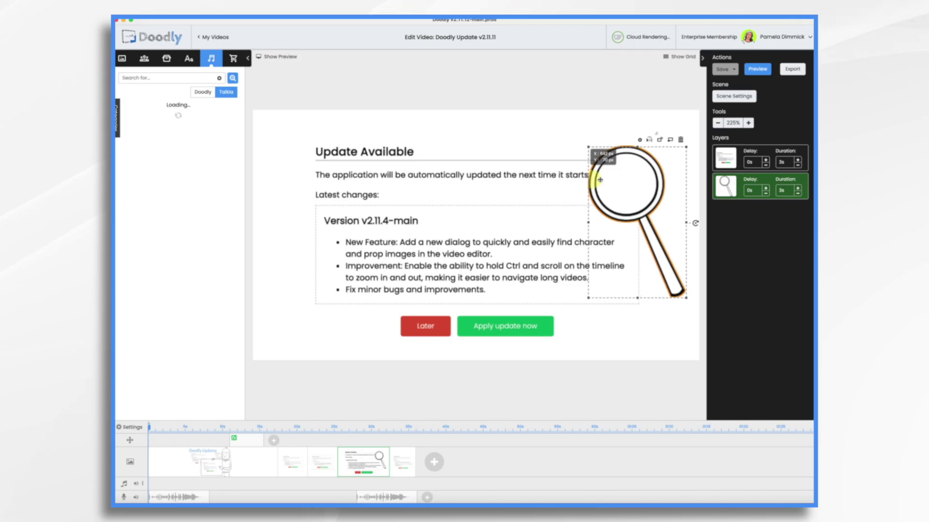
left_click_drag(600, 180, 600, 180)
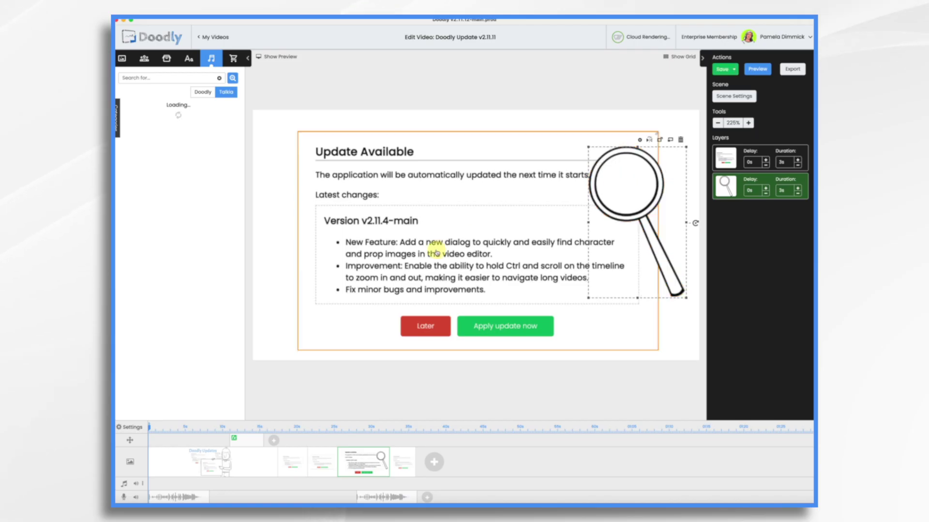
Search Advanced Search for 'dog', browse the scene and character results, then view Text results.
left_click(218, 78)
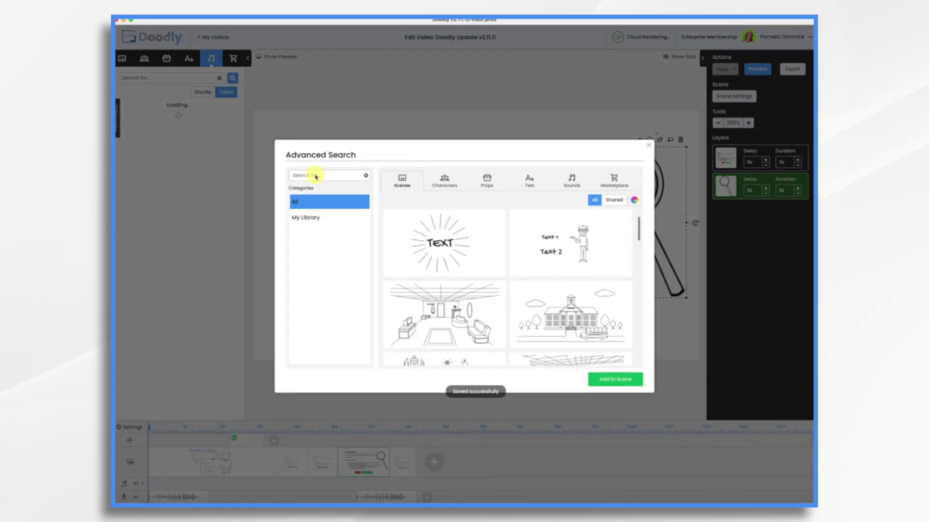
type("do")
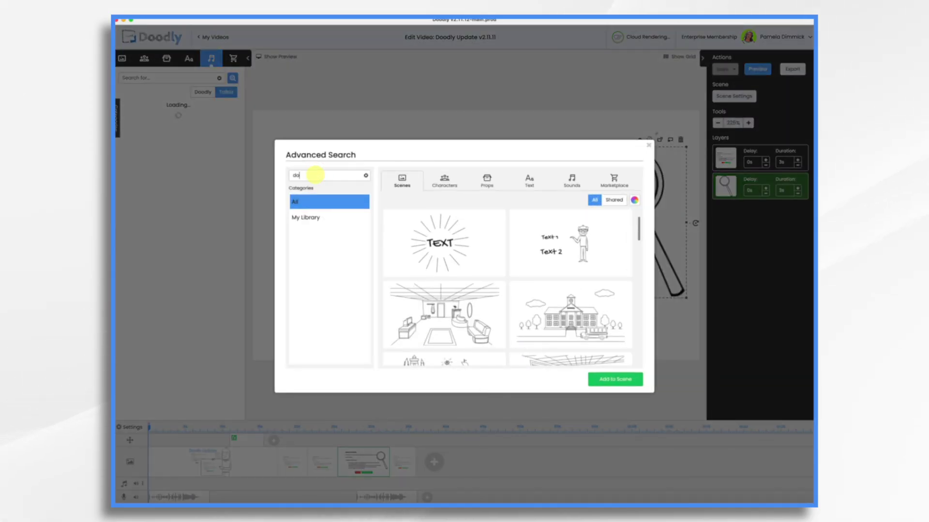
type("g")
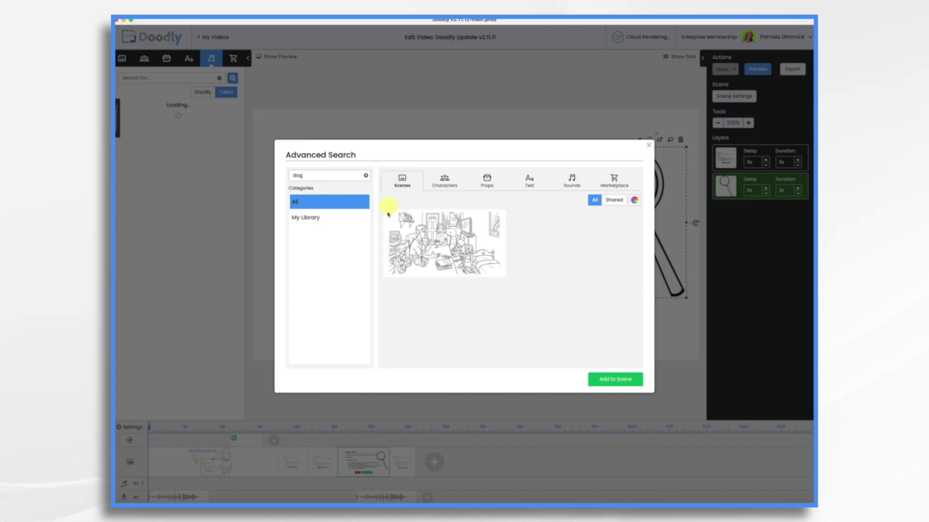
left_click(397, 263)
left_click(444, 185)
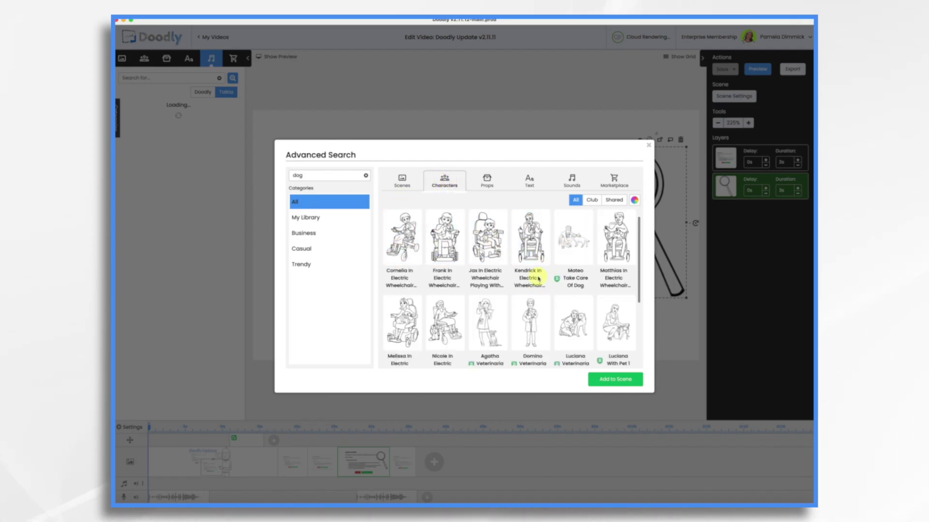
scroll(532, 302, "down", 2)
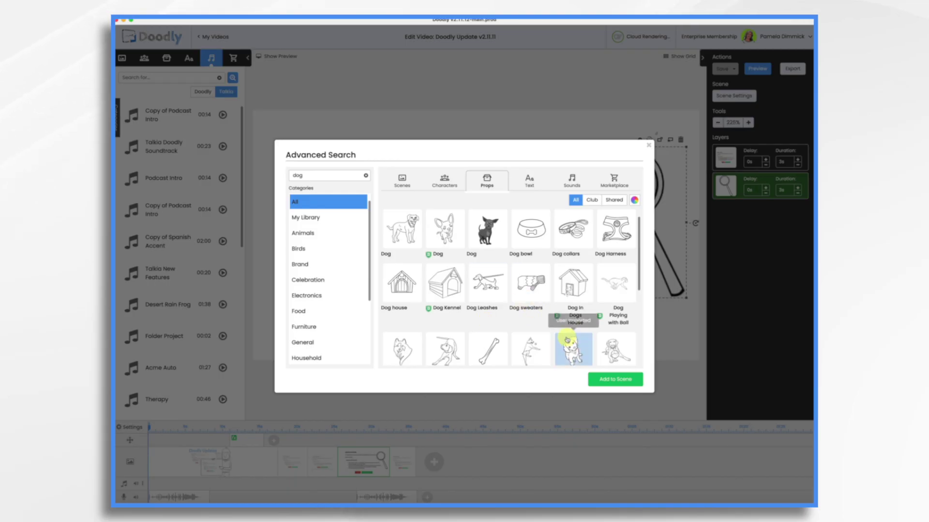
left_click(529, 184)
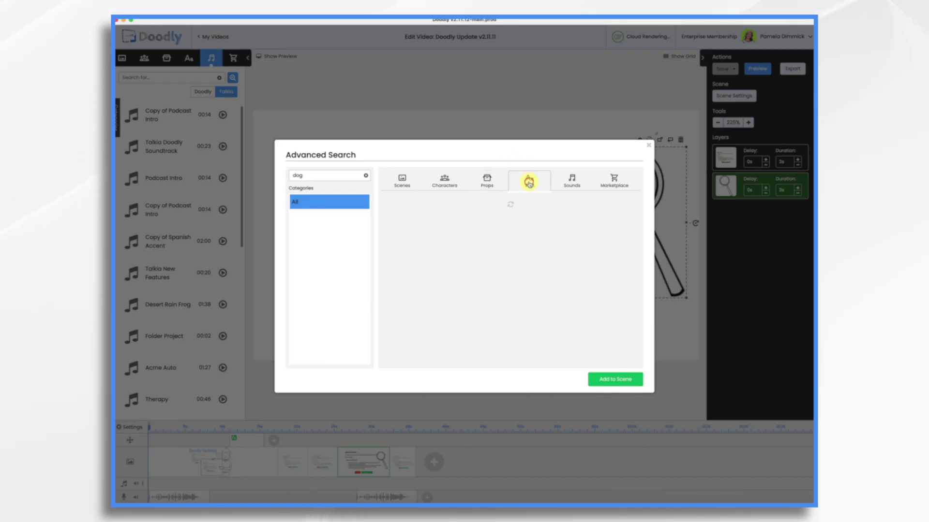
Browse dog sounds, then add Petcare's Dog Happy Holding A Bone image to the scene.
left_click(572, 180)
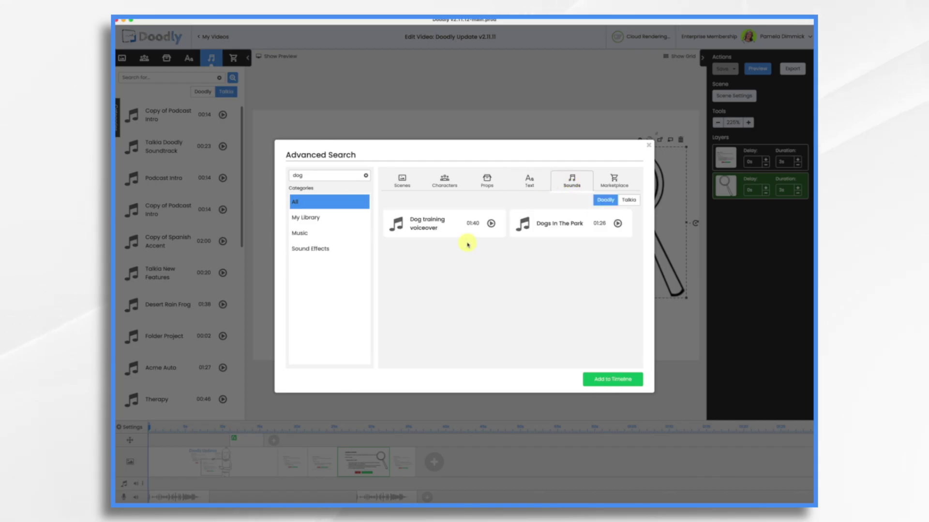
left_click(416, 228)
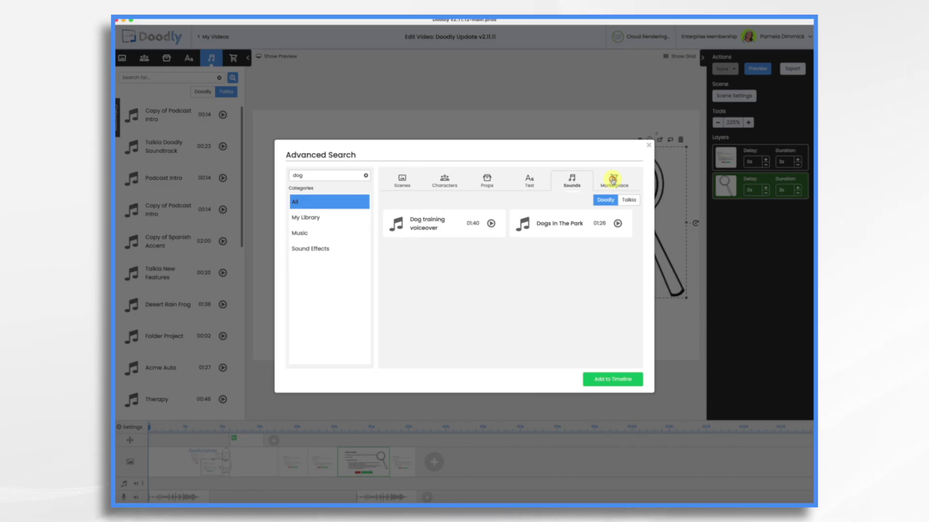
left_click(613, 181)
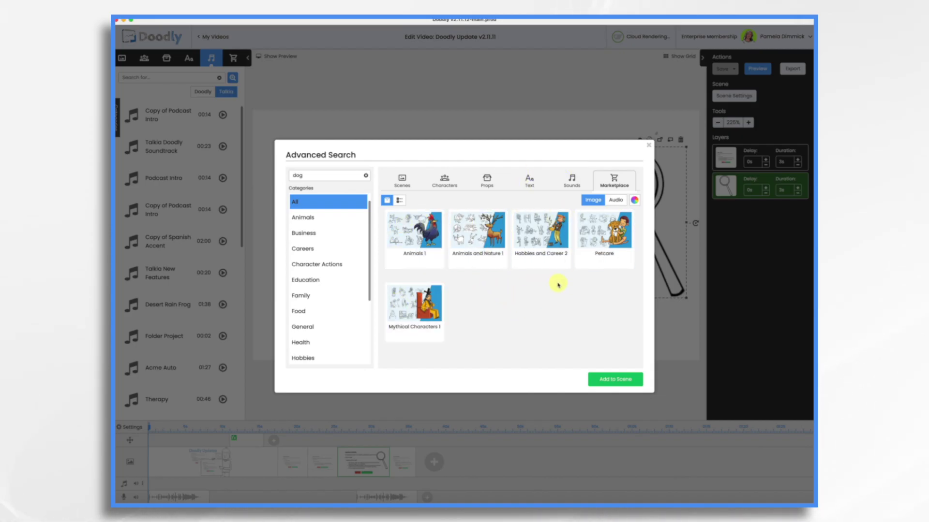
left_click(604, 233)
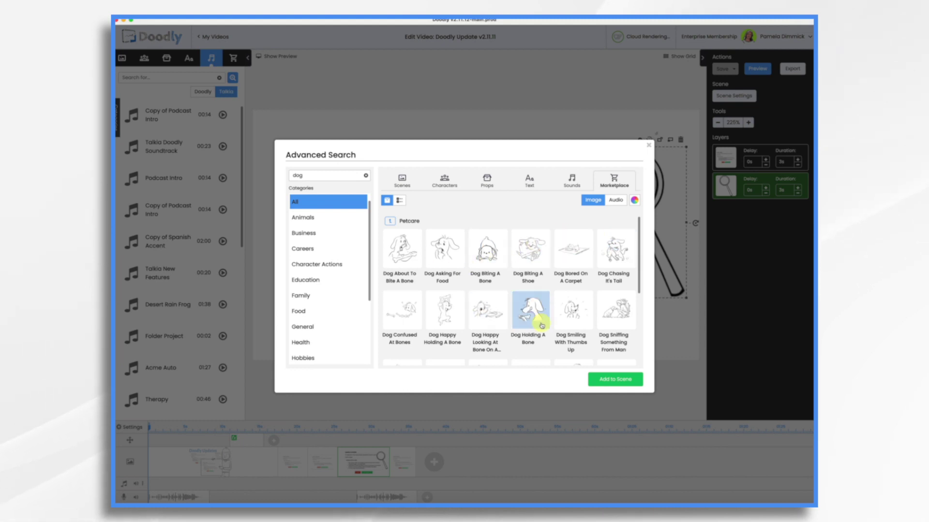
left_click(444, 308)
left_click(615, 386)
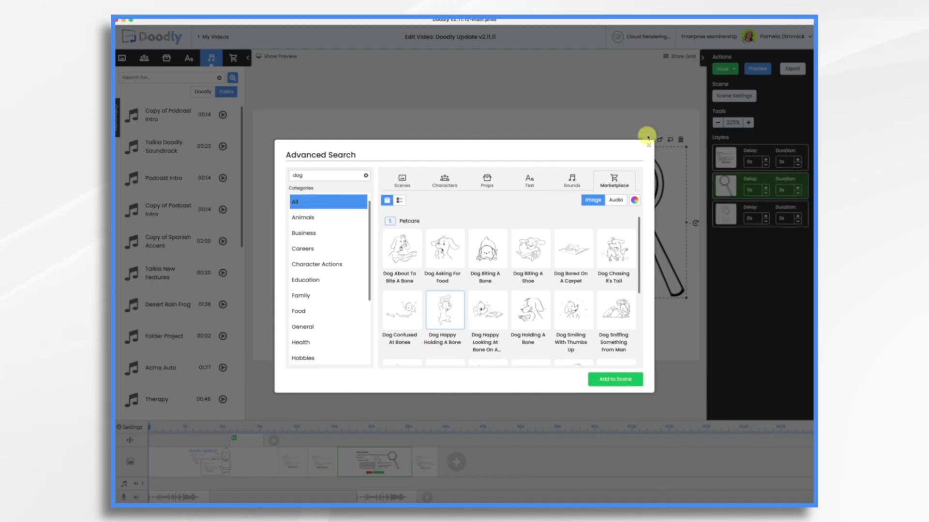
left_click(649, 145)
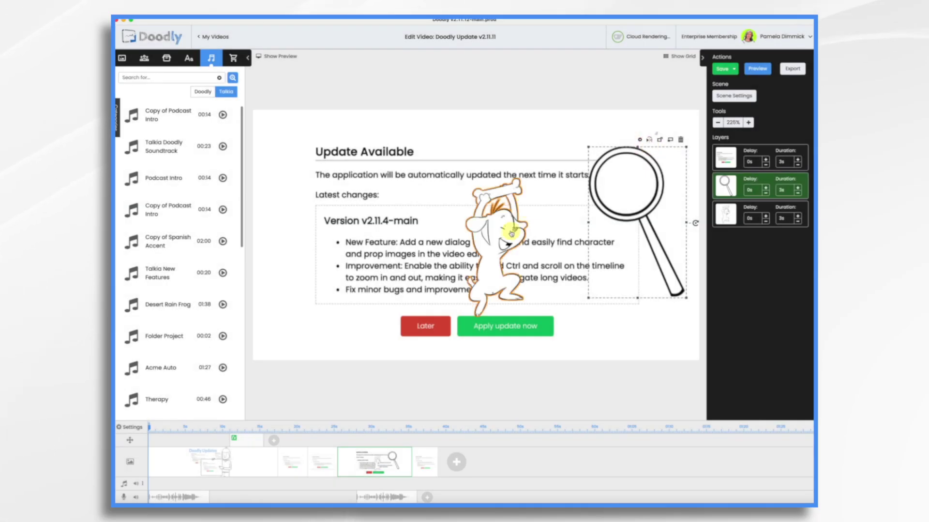
Move the bone-holding dog to the left of the Update Available text.
left_click_drag(505, 231, 307, 260)
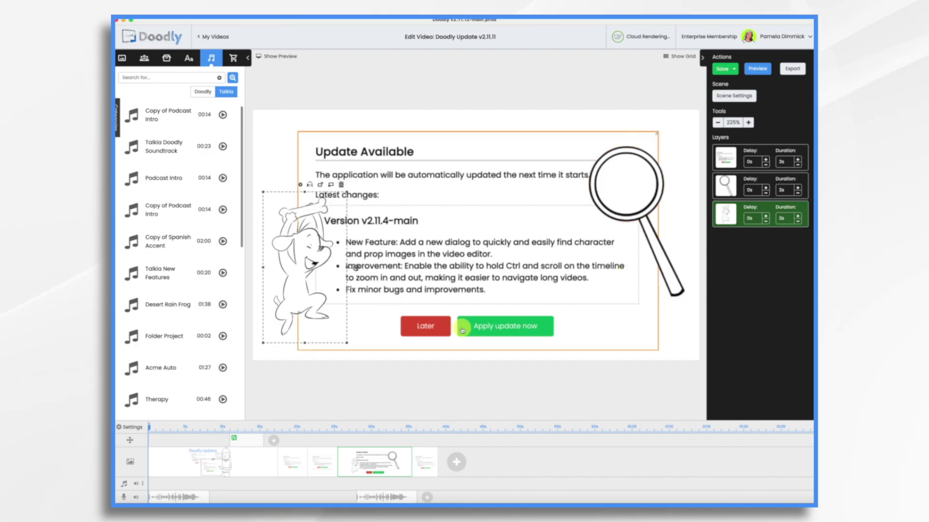
Switch to the opening Doodly Updates title scene.
left_click(242, 471)
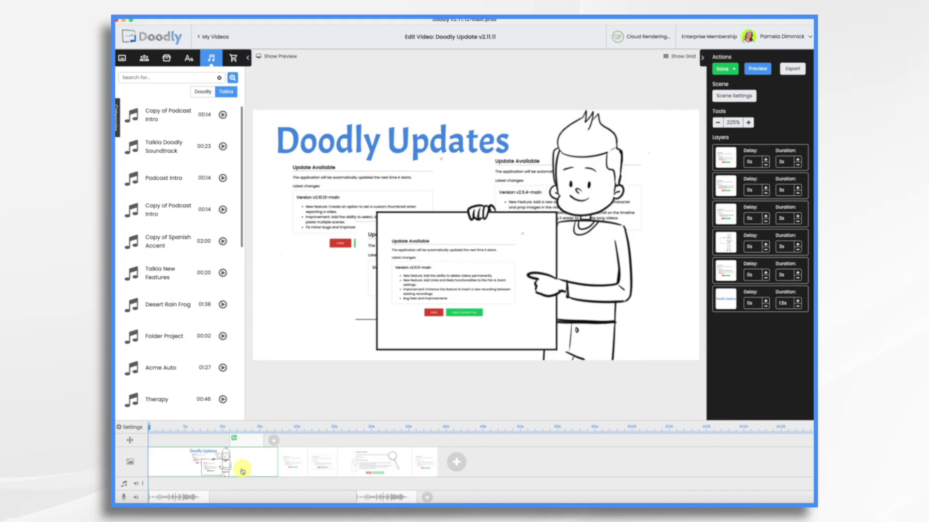
Zoom the timeline in and out, open the v2.11.1 scene, then go to My Videos.
scroll(242, 471, "up", 5)
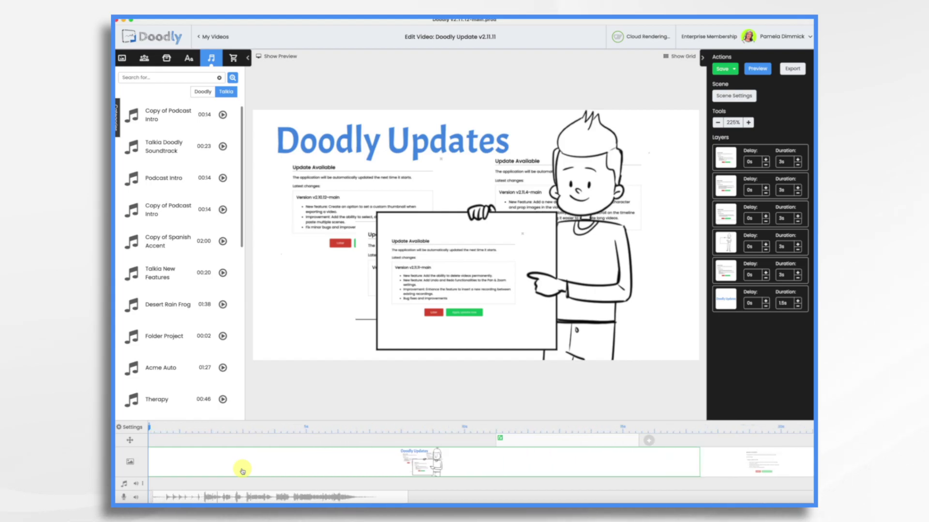
scroll(243, 471, "right", 5)
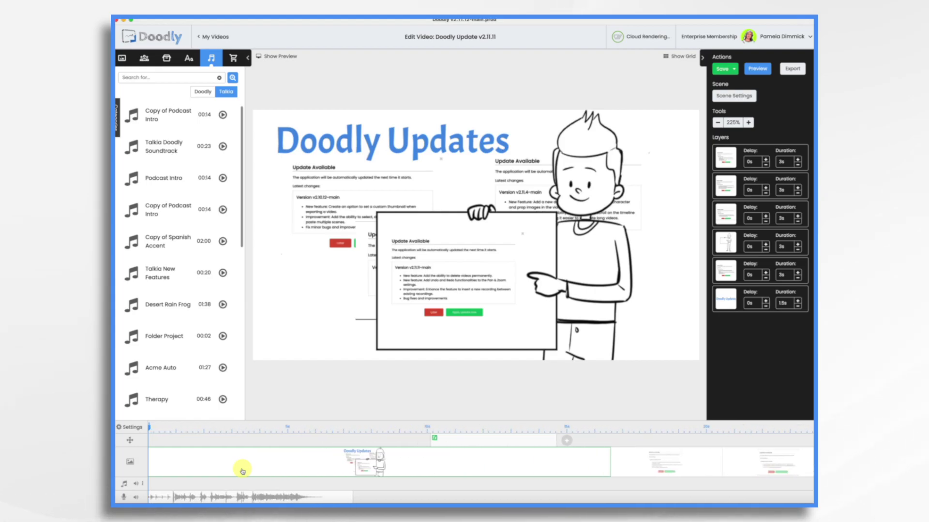
scroll(242, 471, "down", 8)
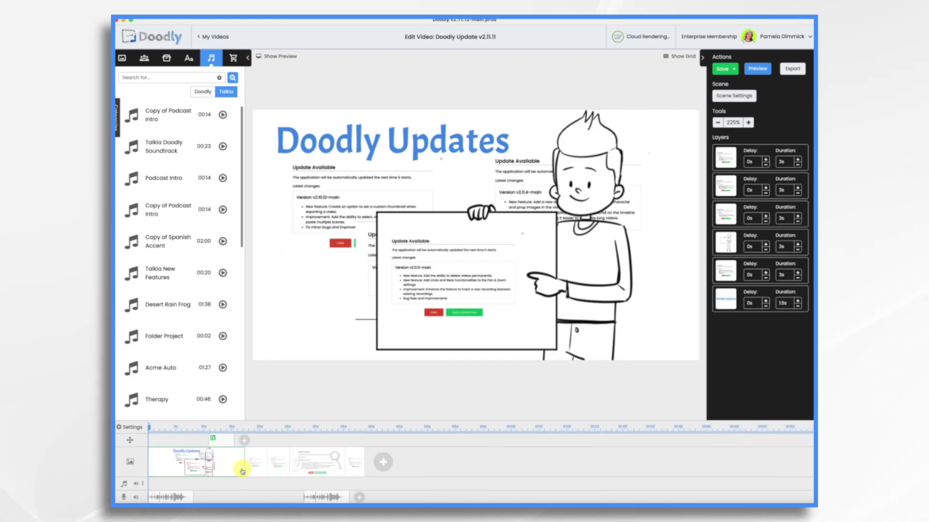
scroll(243, 469, "up", 8)
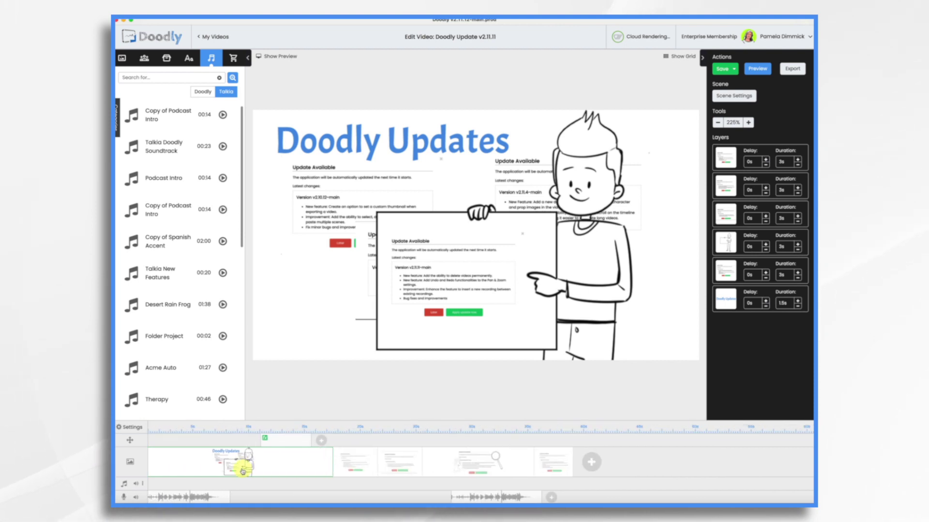
scroll(242, 470, "up", 8)
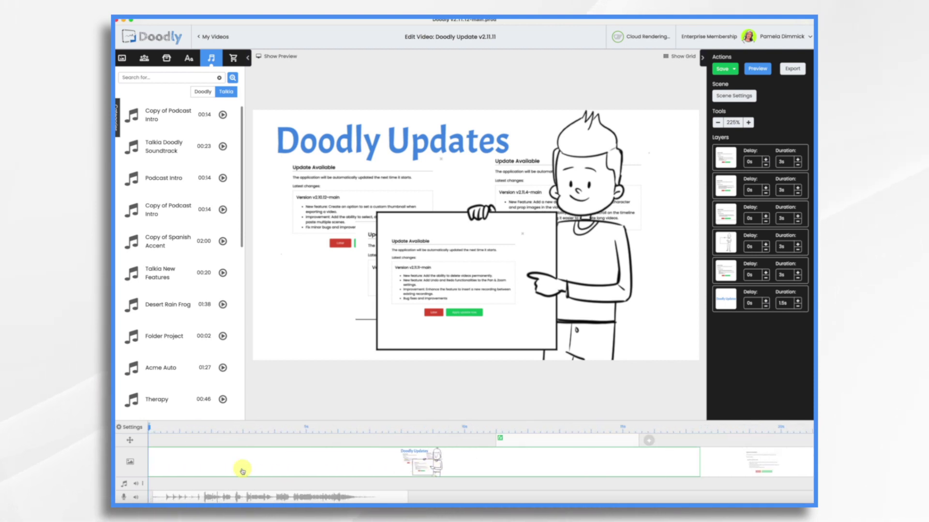
scroll(242, 470, "down", 6)
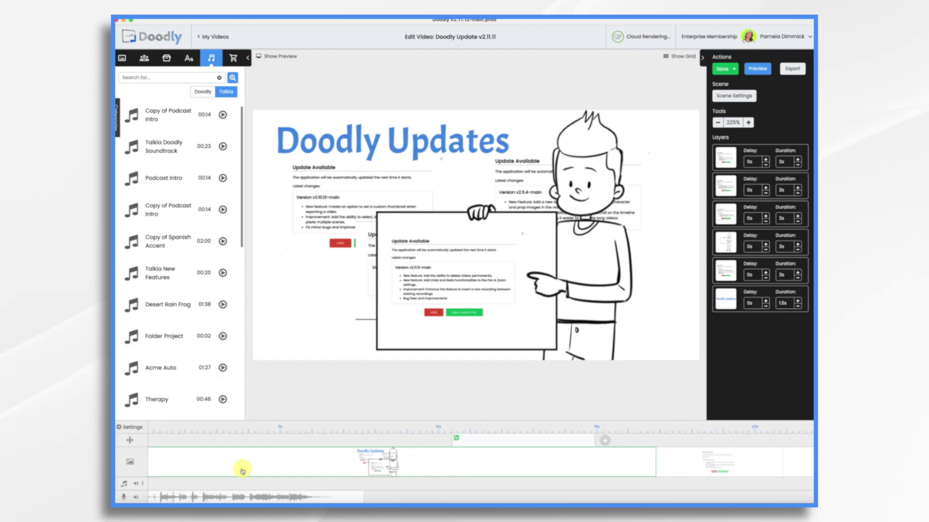
scroll(243, 470, "down", 5)
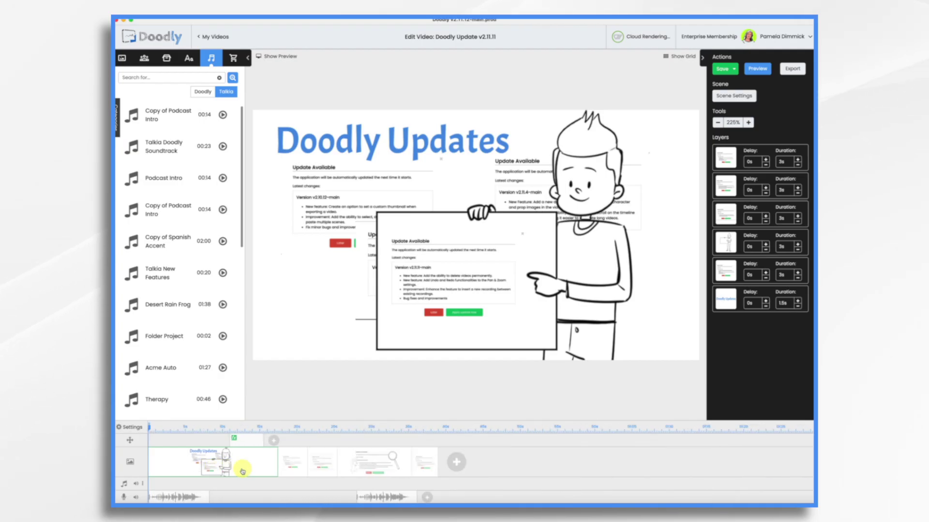
scroll(243, 470, "down", 6)
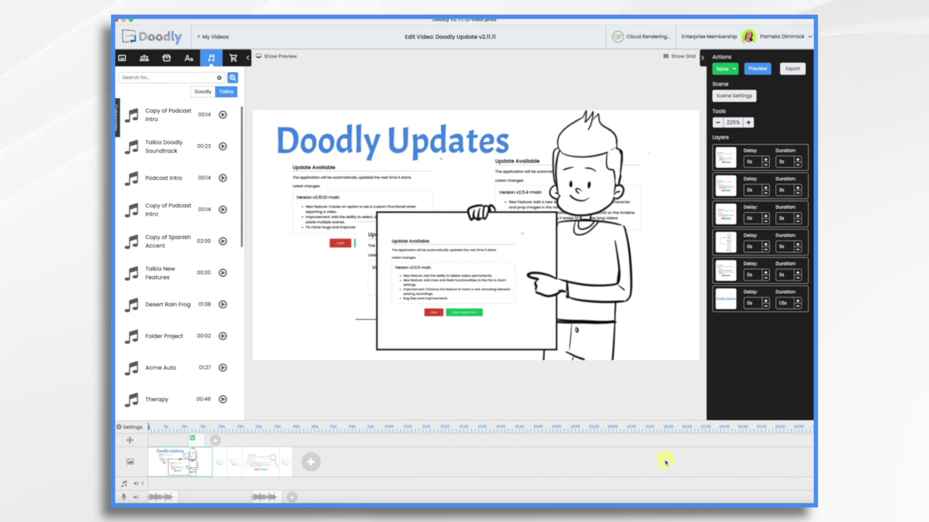
left_click(235, 462)
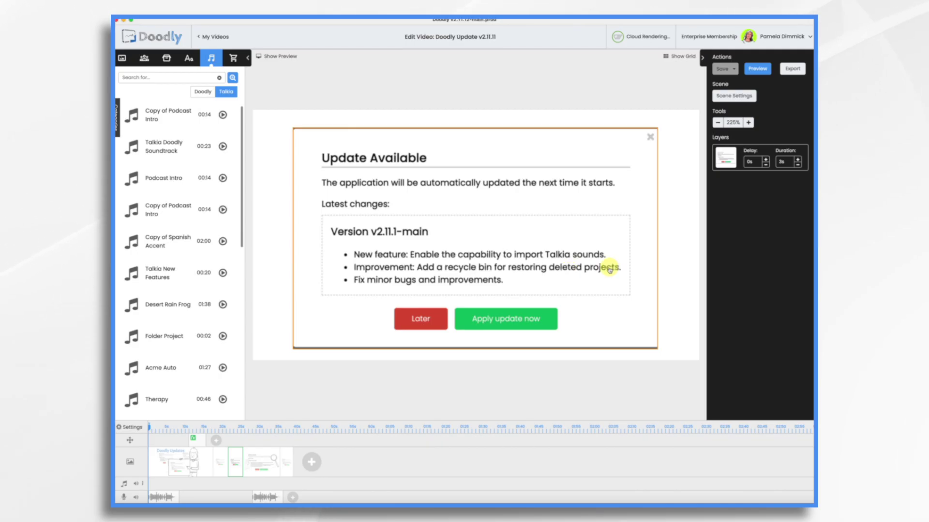
left_click(209, 38)
Permanently delete the 'test' project from the deleted projects list.
scroll(345, 211, "down", 5)
scroll(346, 211, "down", 1)
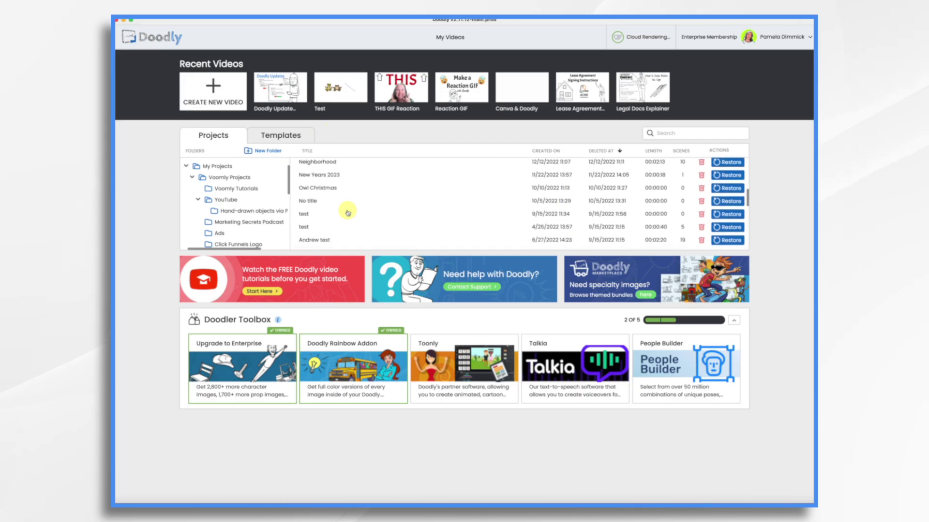
left_click(305, 214)
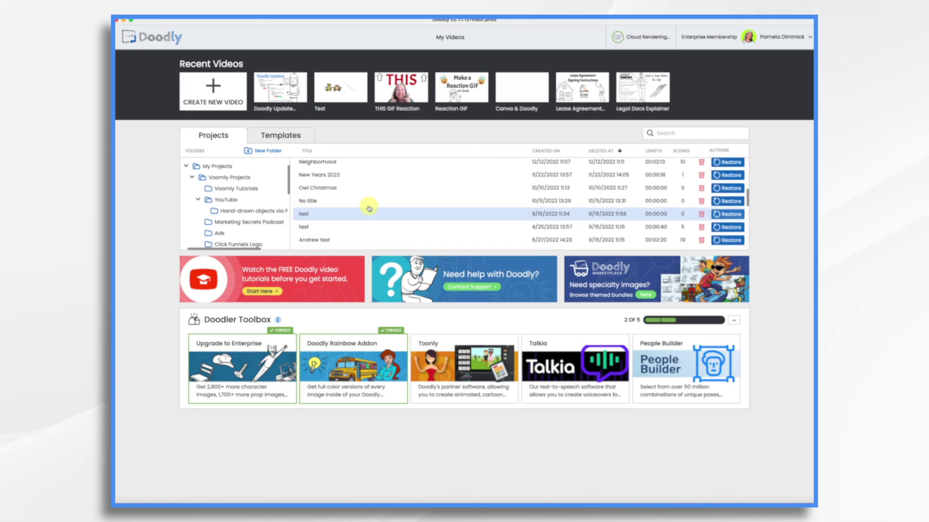
left_click(701, 214)
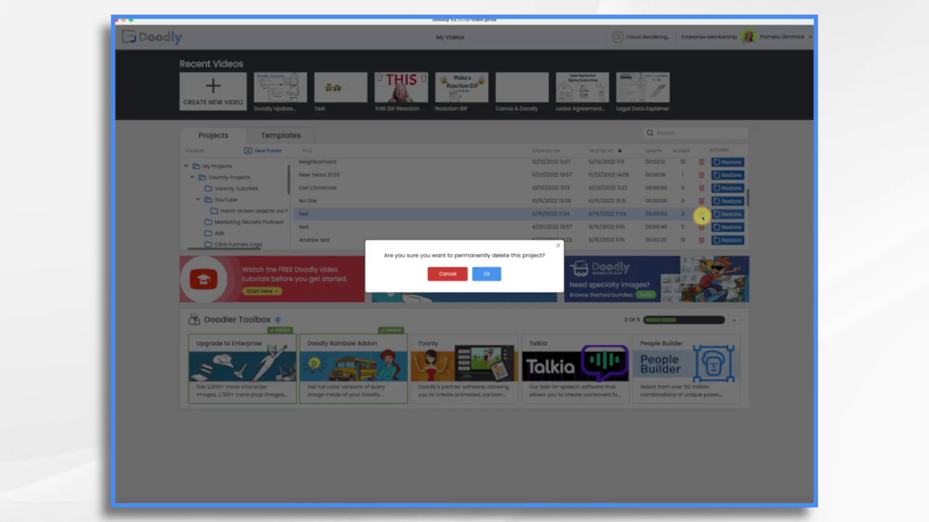
left_click(484, 279)
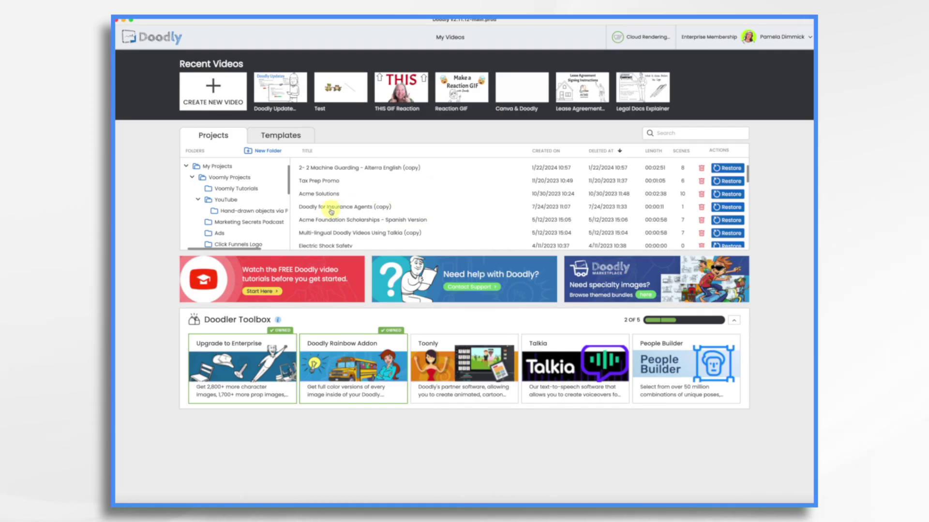
Search 'test', restore the Test project, and return to My Projects.
scroll(262, 219, "down", 5)
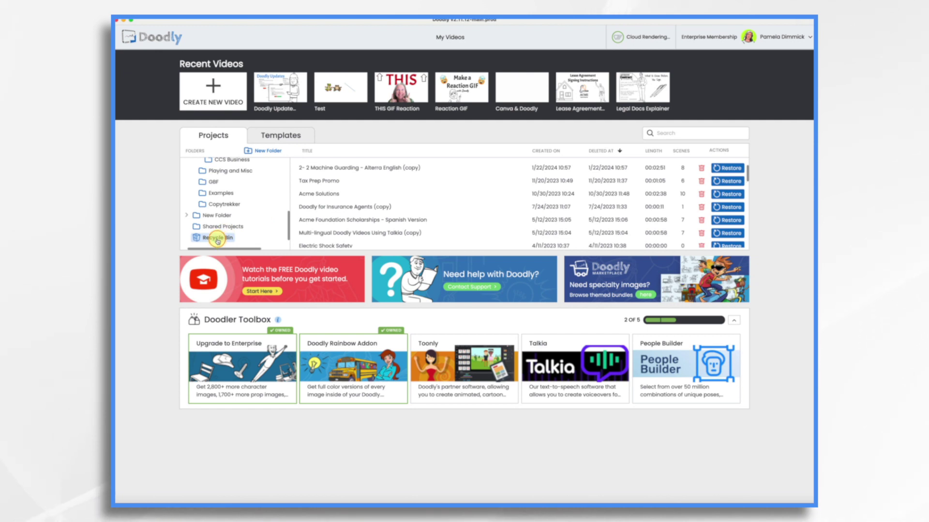
scroll(394, 218, "down", 6)
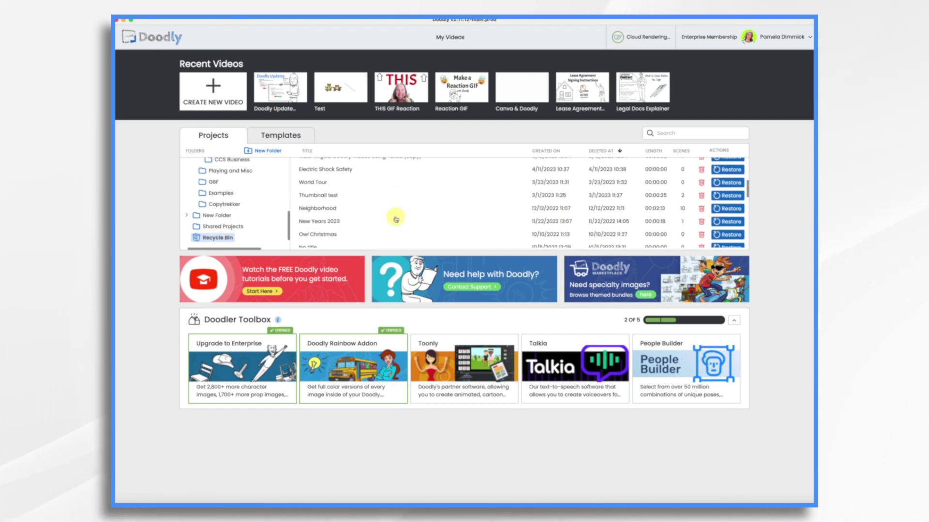
scroll(396, 219, "down", 3)
scroll(395, 217, "down", 5)
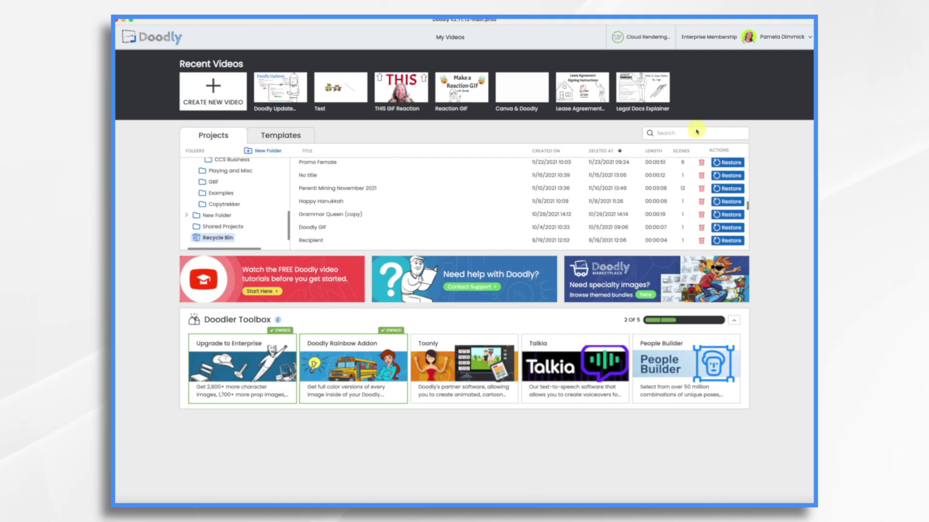
type("test")
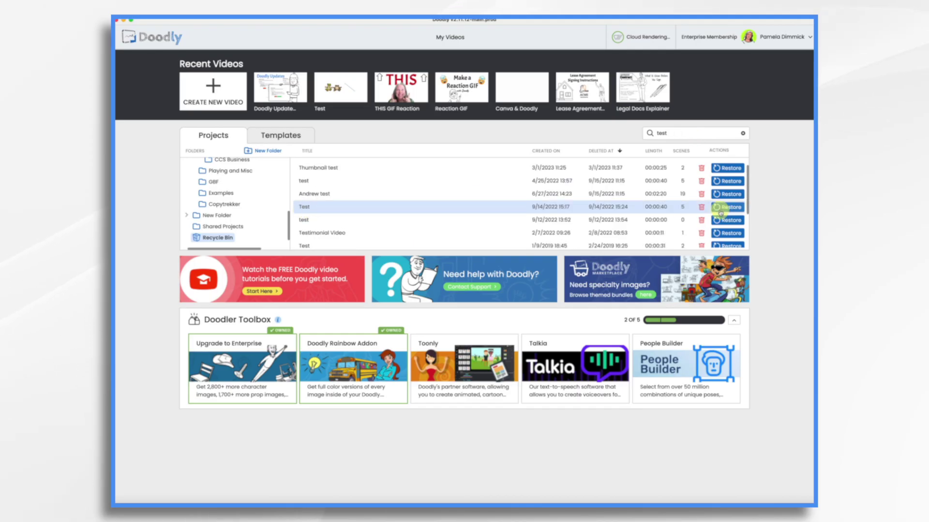
left_click(731, 207)
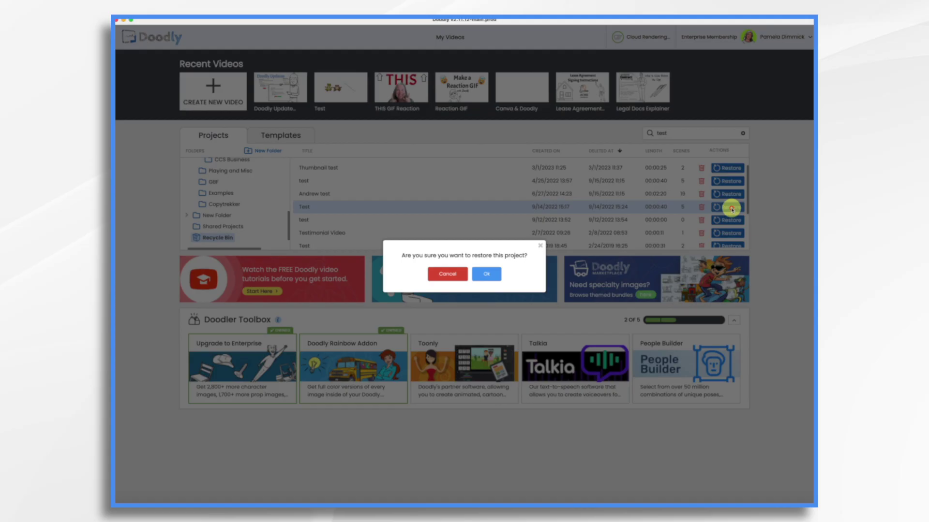
left_click(486, 275)
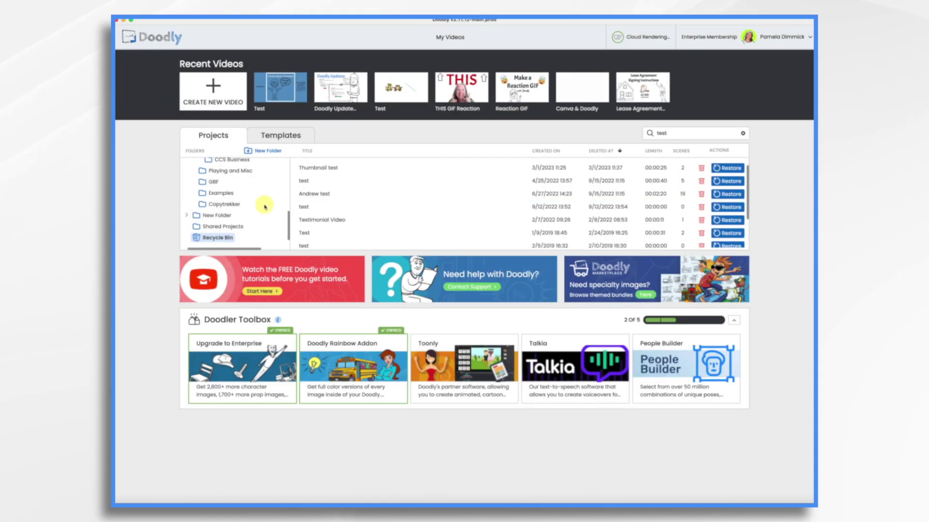
scroll(226, 172, "up", 10)
left_click(216, 166)
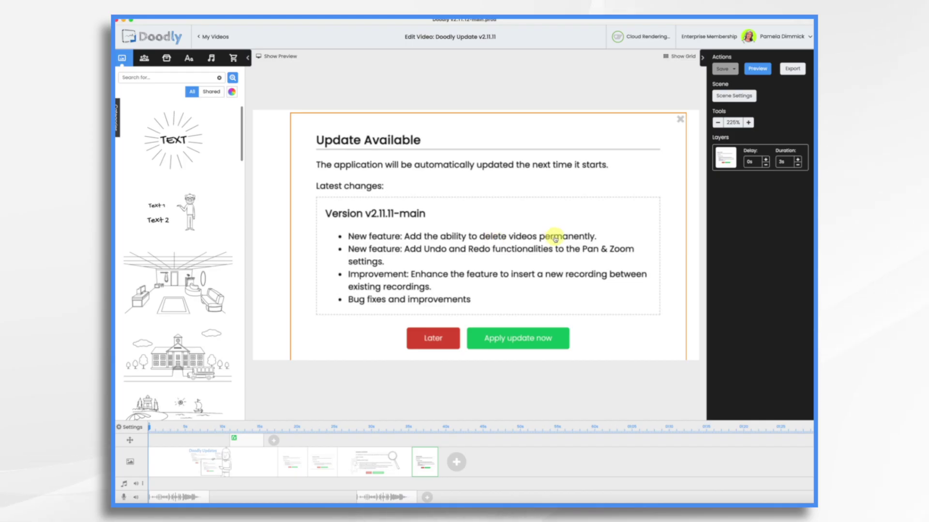
Permanently delete the test project from the Recycle Bin, then open the scene's Pan & Zoom settings.
left_click(214, 37)
scroll(223, 213, "down", 5)
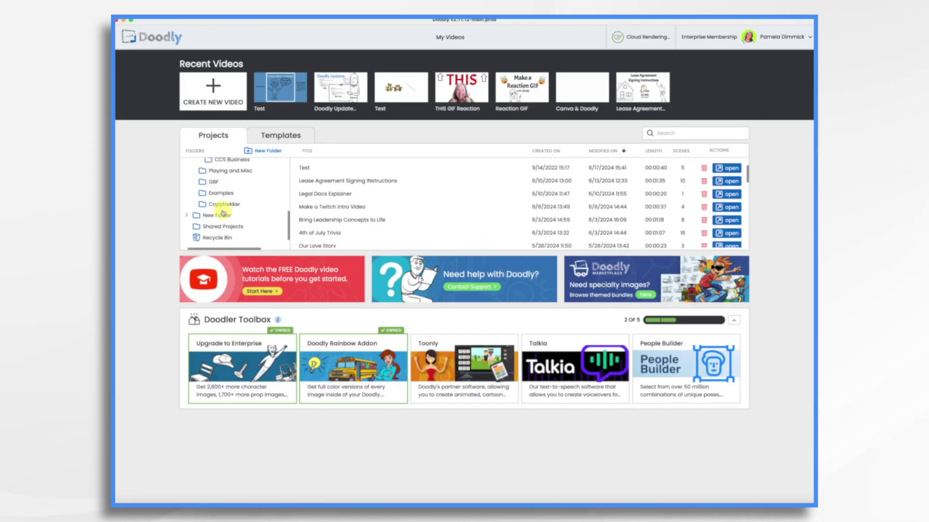
left_click(217, 239)
scroll(373, 226, "down", 10)
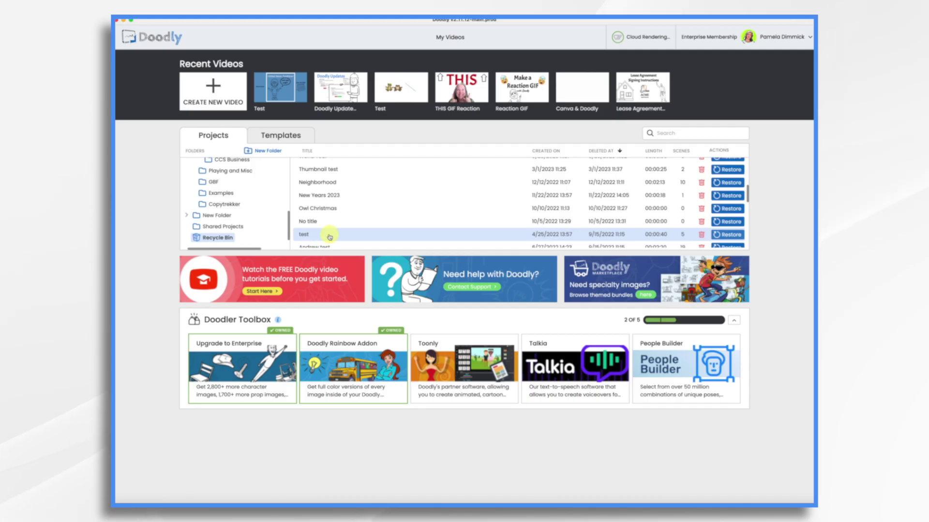
left_click(700, 235)
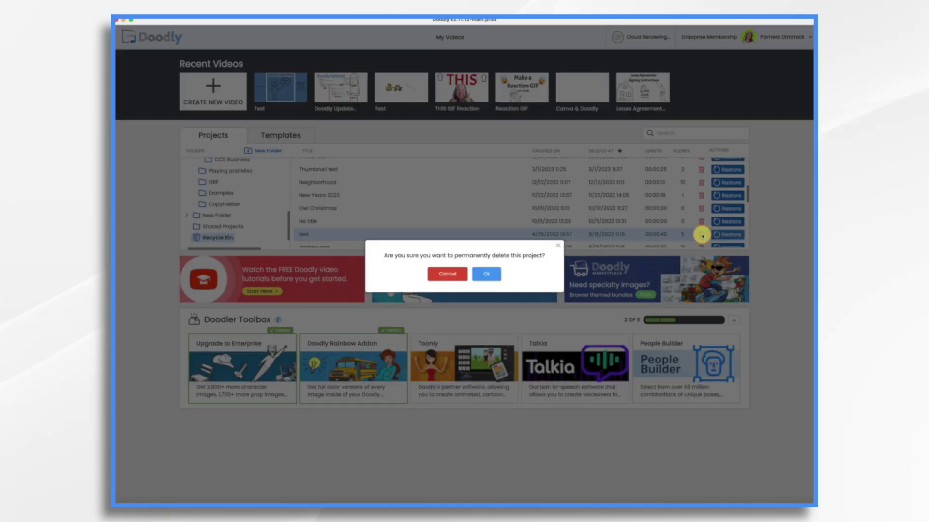
left_click(485, 274)
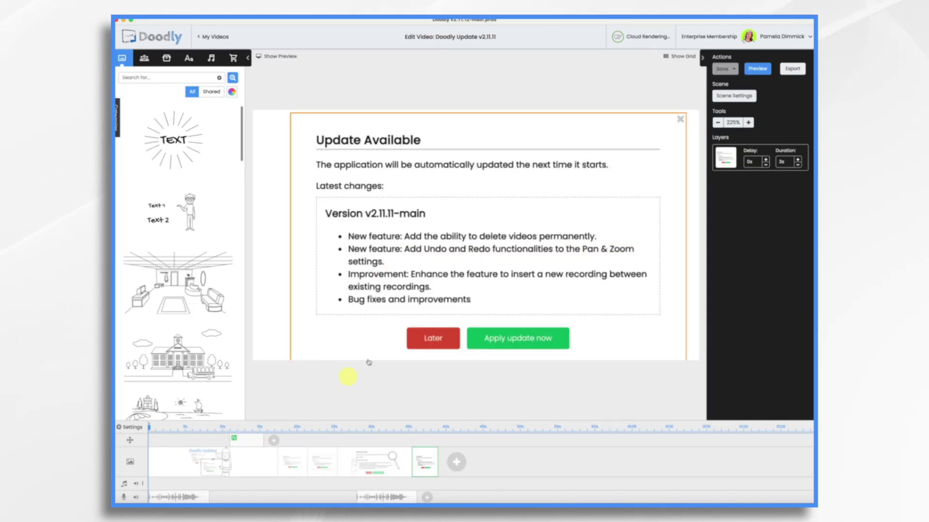
left_click(249, 440)
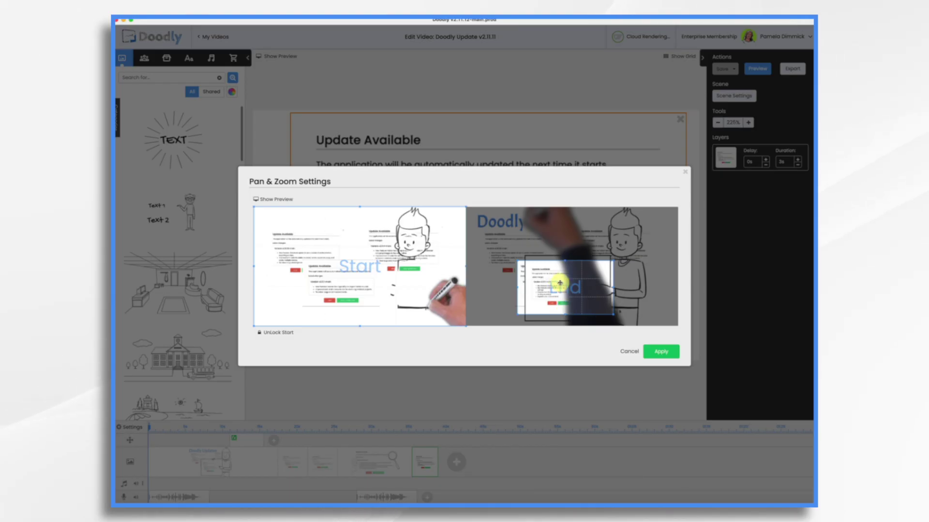
Shift the pan-and-zoom End frame up toward the Doodly logo and preview the motion.
mouse_move(561, 284)
left_mouse_down()
mouse_move(545, 276)
mouse_move(560, 282)
left_mouse_up()
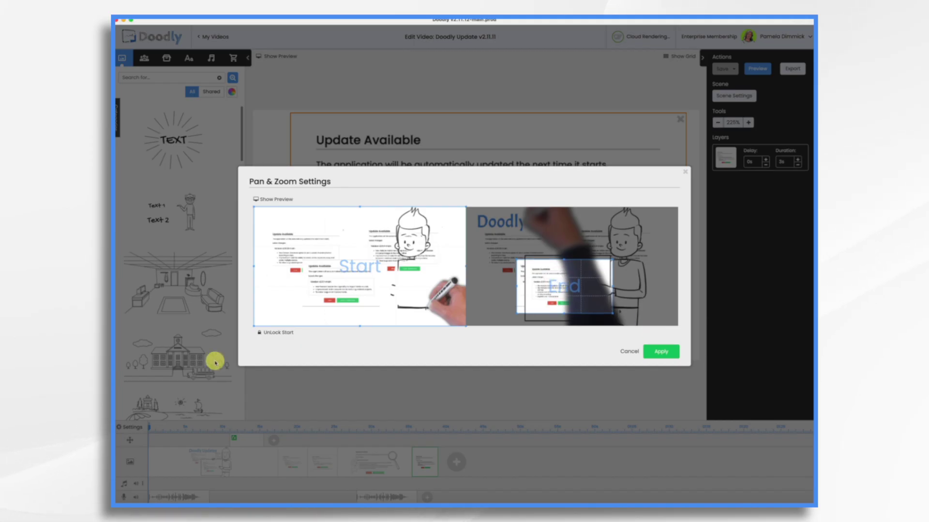
left_click(284, 200)
left_click(257, 332)
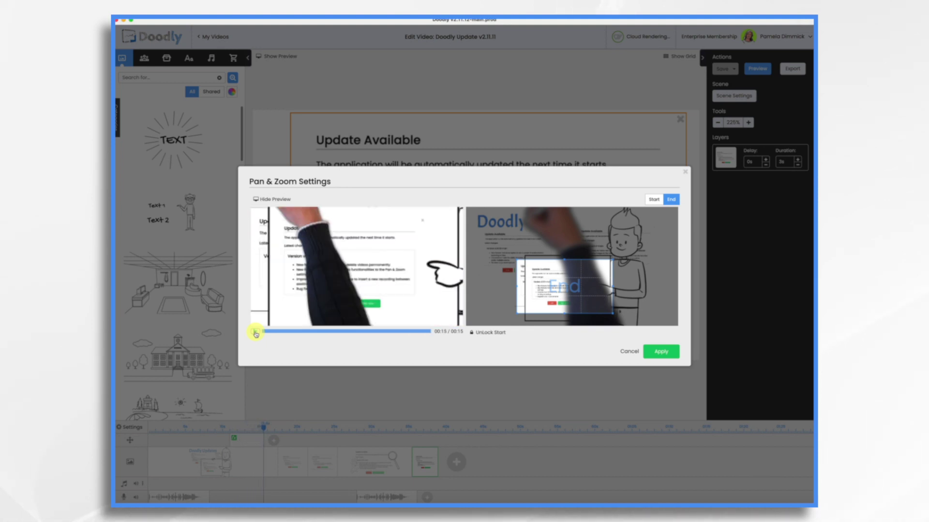
mouse_move(560, 276)
left_mouse_down()
mouse_move(536, 226)
mouse_move(615, 230)
left_mouse_up()
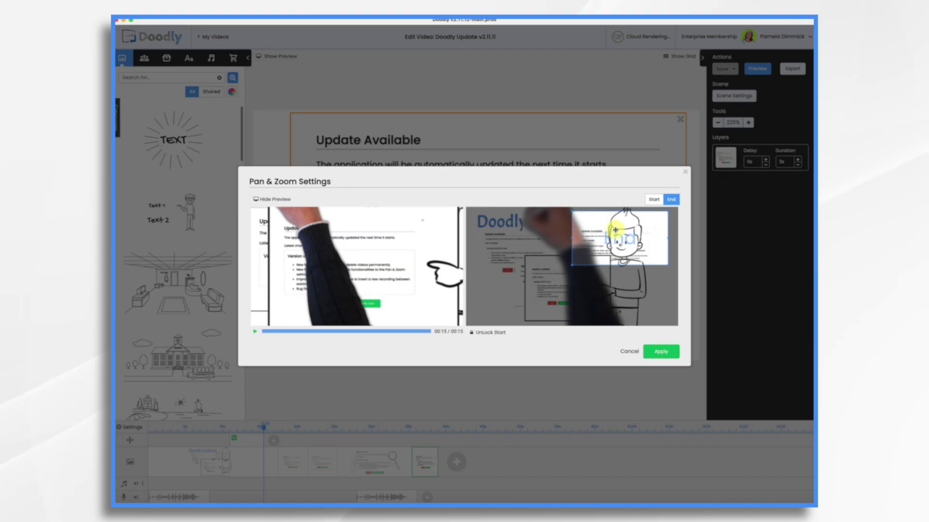
left_click(253, 331)
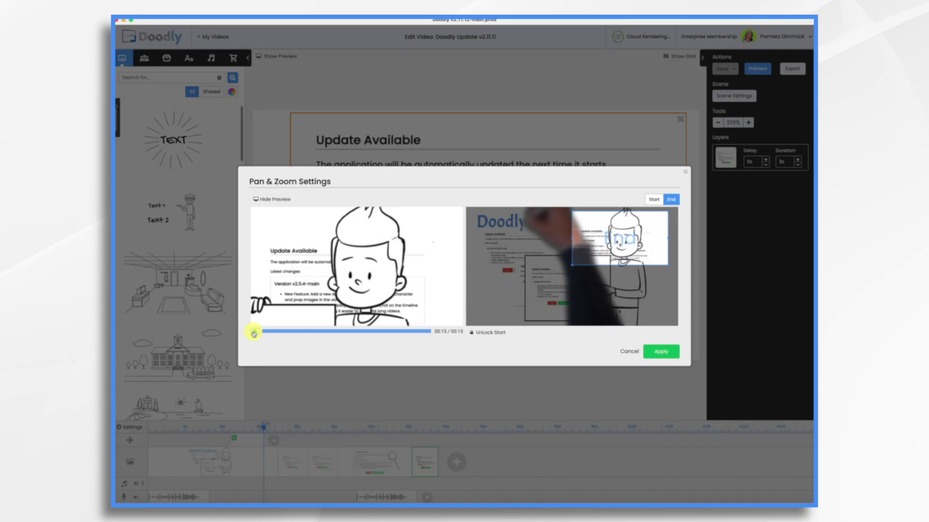
Move the End frame onto the dialog screenshot, undo and redo that move, then apply.
left_click_drag(619, 232, 564, 280)
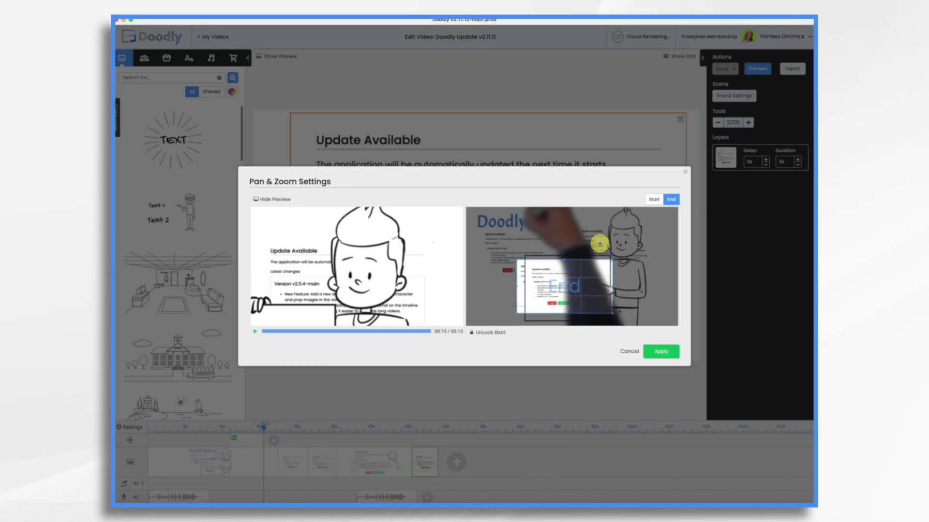
key("ctrl+z")
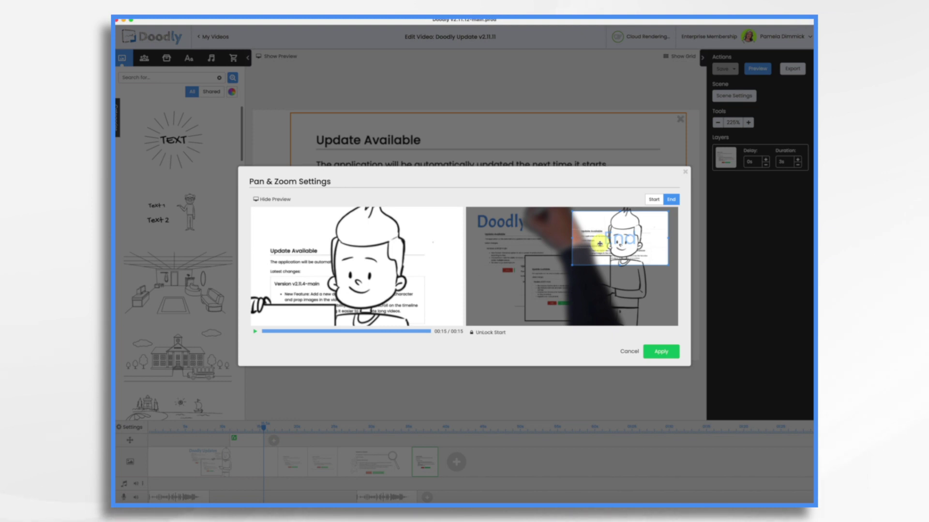
key("ctrl+shift+z")
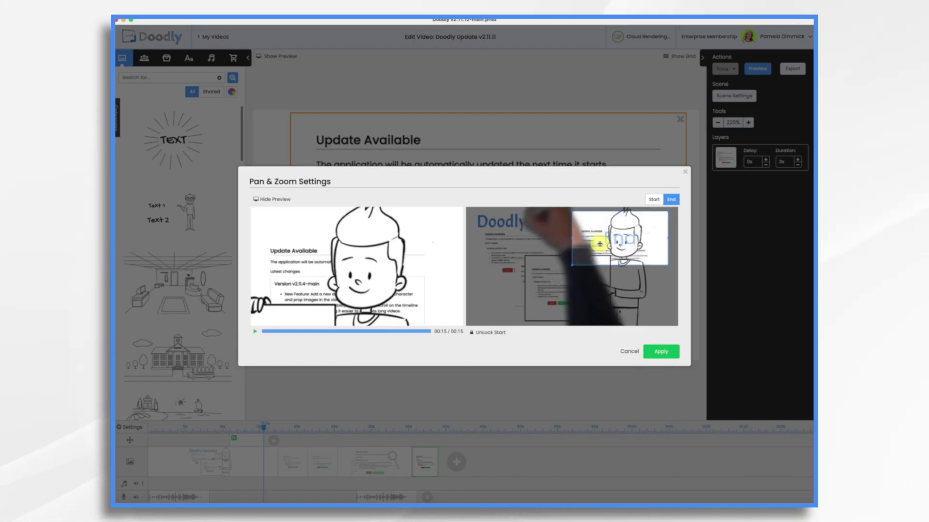
key("Return")
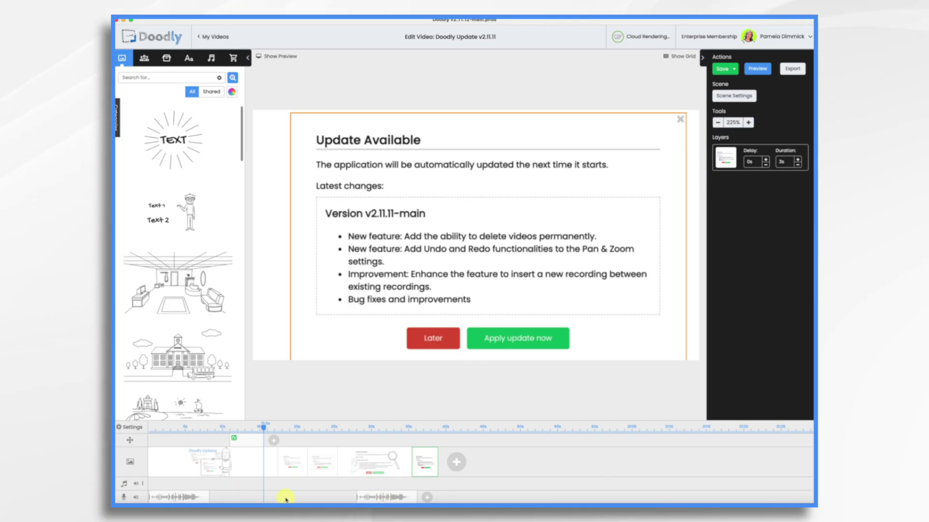
Record a new voiceover clip into the gap between the two existing voice-track recordings.
left_click(222, 498)
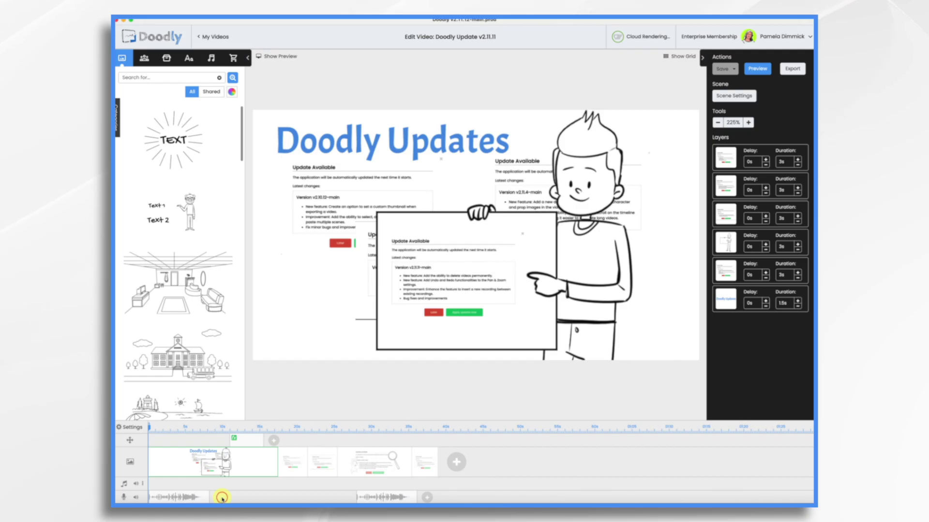
left_click(222, 498)
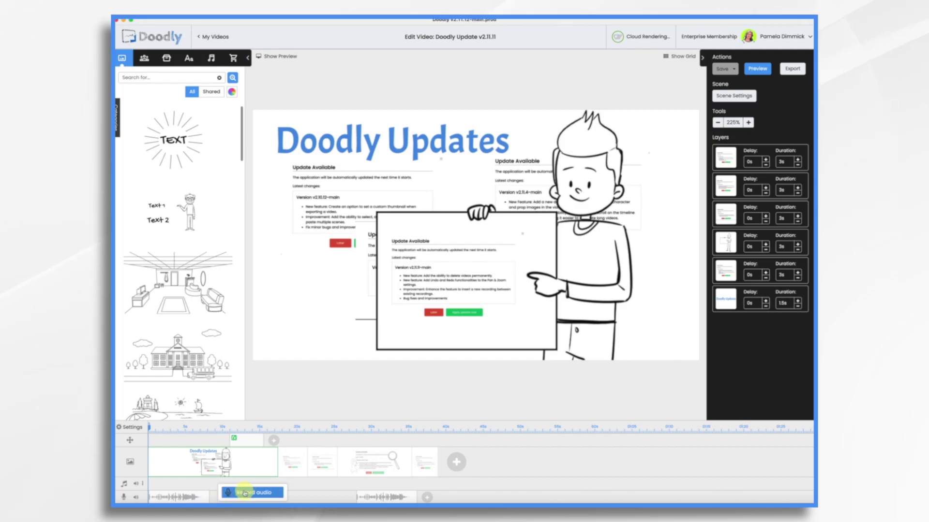
left_click(244, 493)
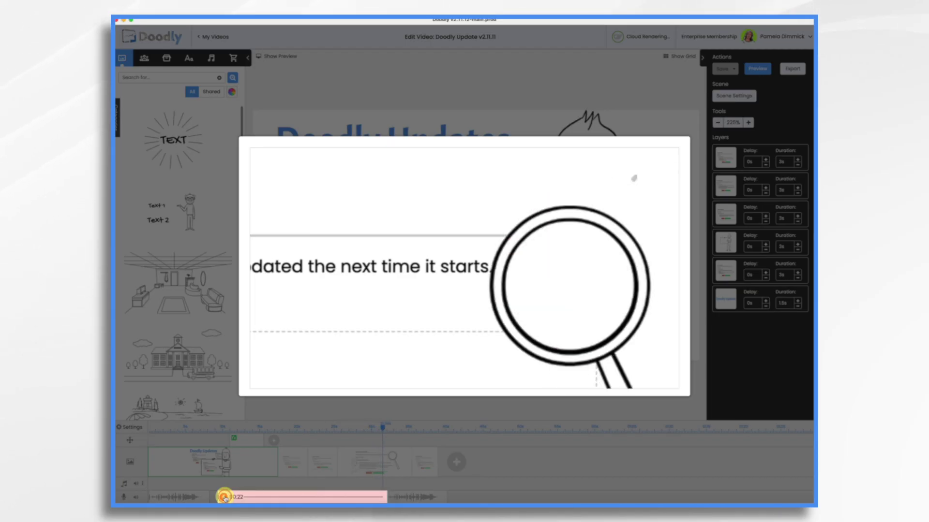
left_click(224, 498)
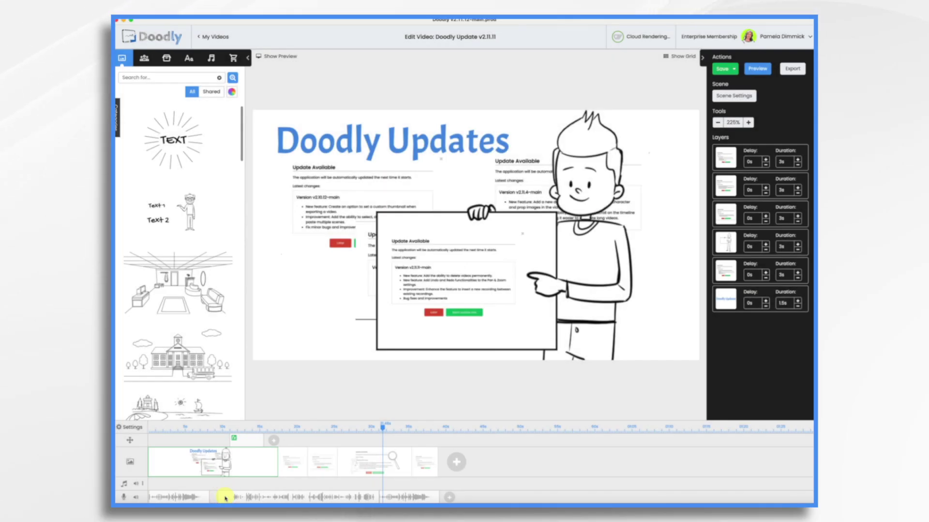